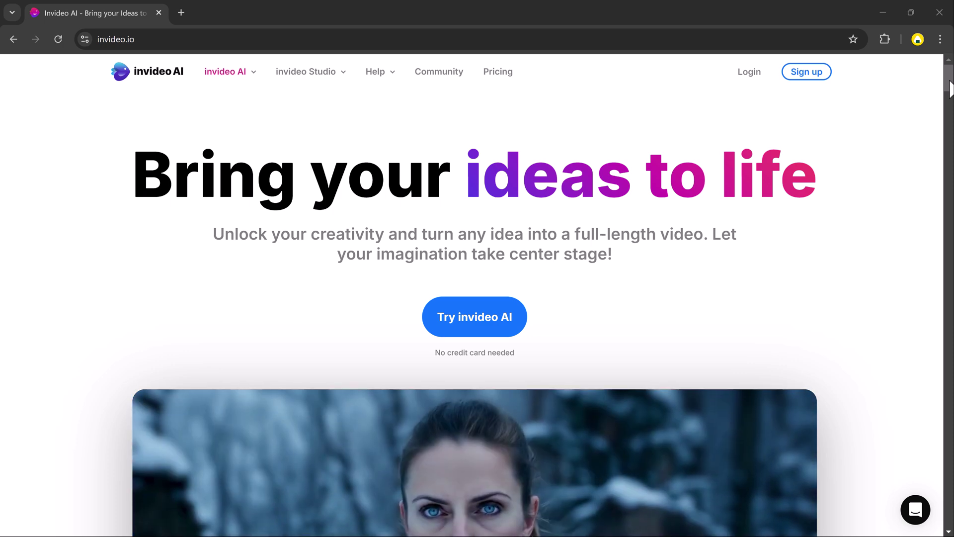
# Scroll down the invideo.io homepage to the 'Your story, your way' strawberry Coca-Cola sample
pyautogui.moveTo(950, 88); pyautogui.dragTo(950, 103)
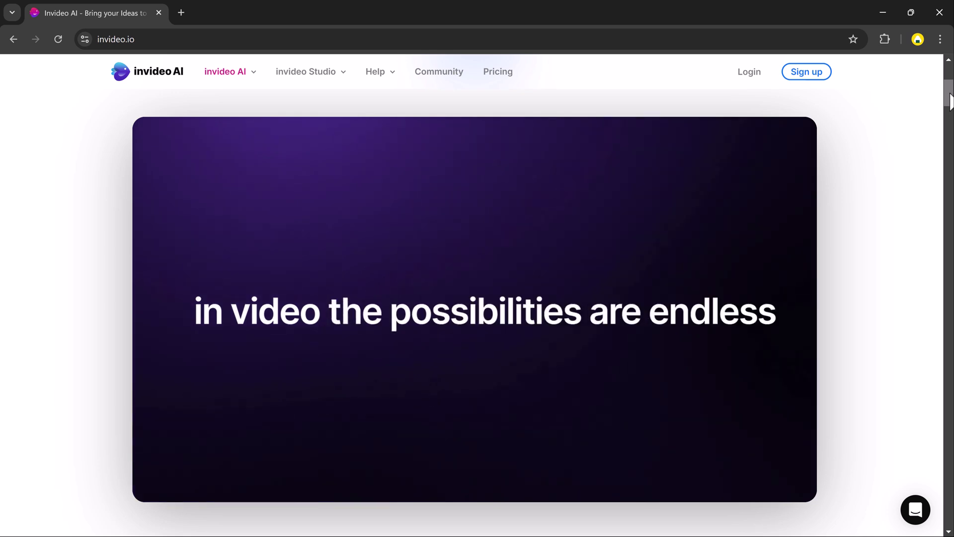
pyautogui.scroll(-8, 950, 102)
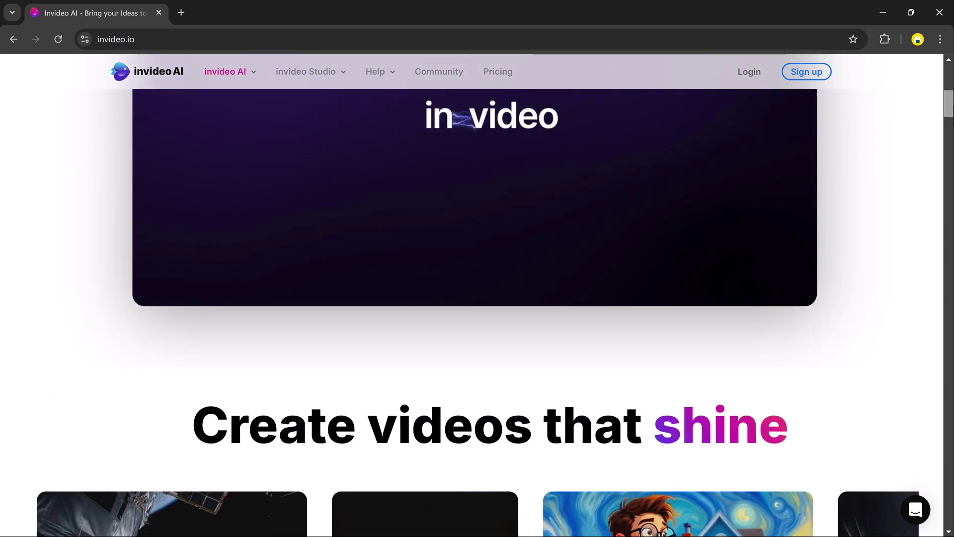
pyautogui.scroll(-3, 477, 298)
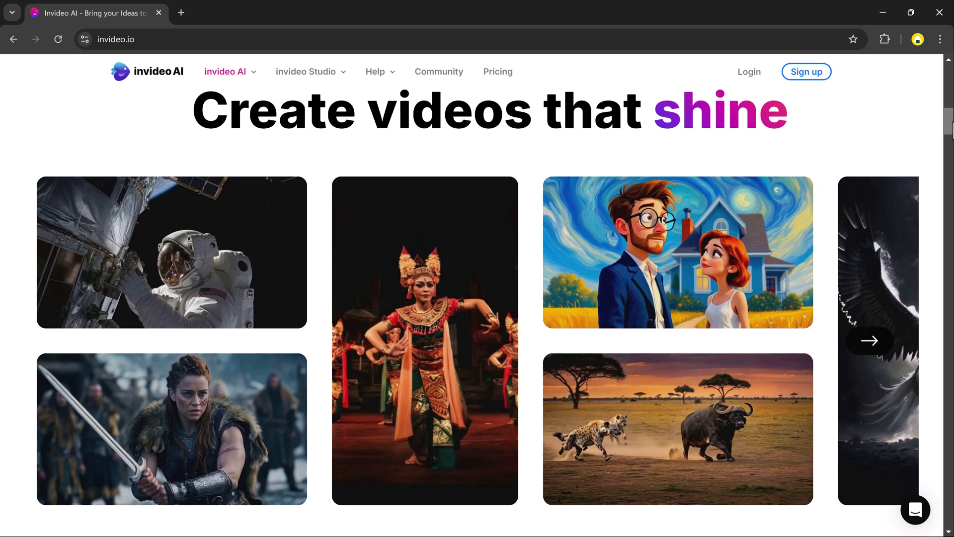
pyautogui.scroll(-10, 950, 130)
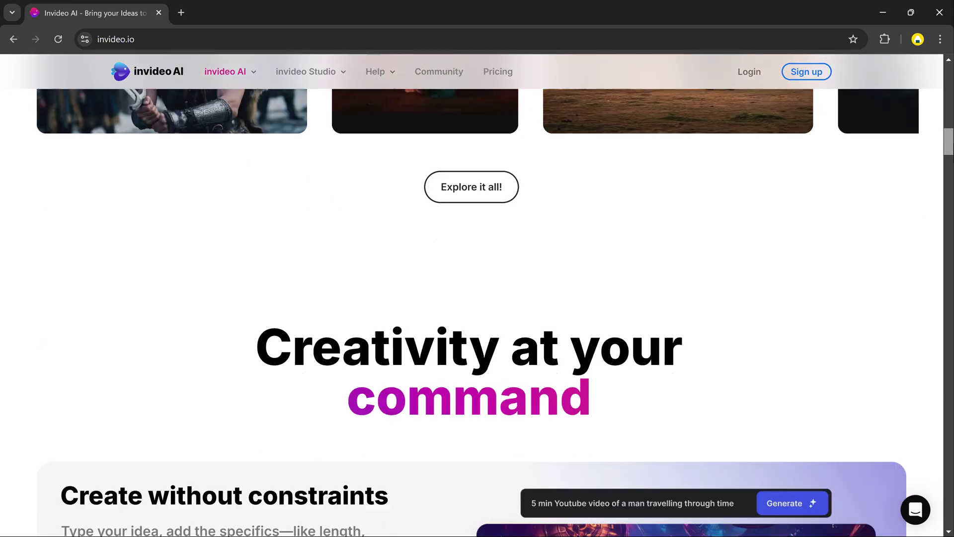
pyautogui.scroll(-3, 477, 296)
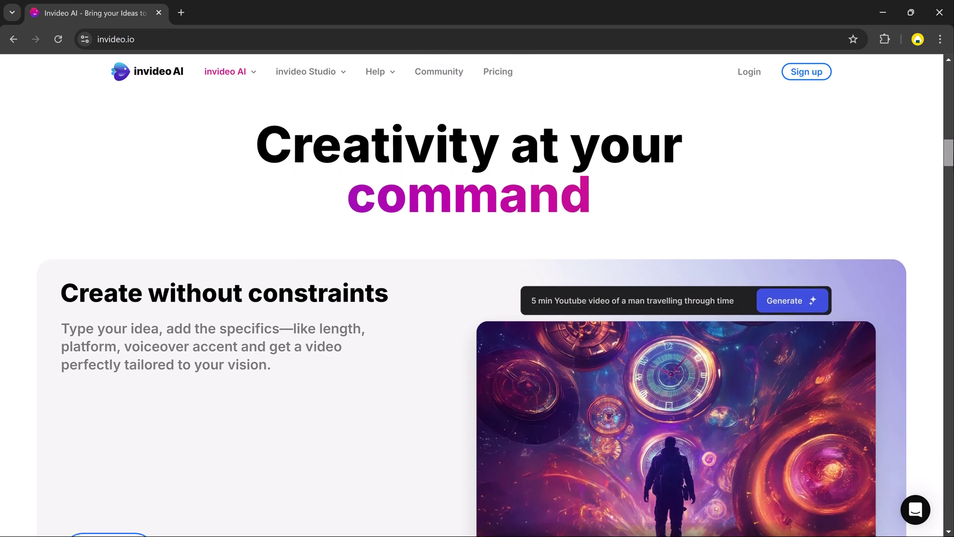
pyautogui.scroll(-9, 477, 295)
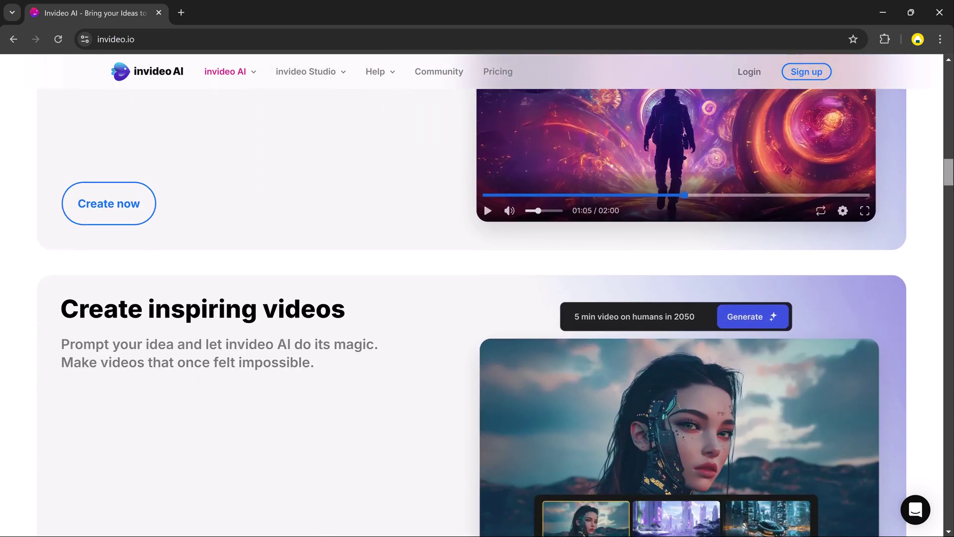
pyautogui.scroll(-7, 477, 296)
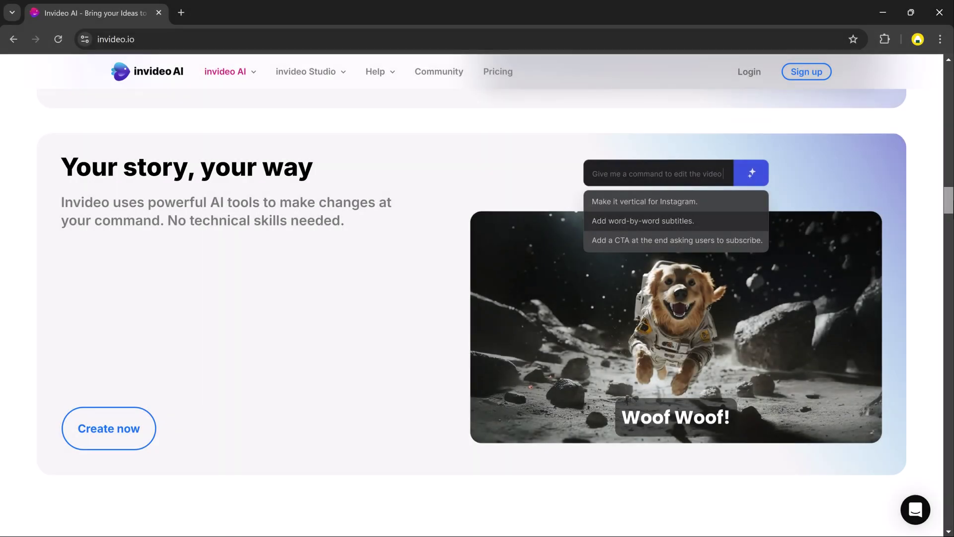
# Scroll through the remaining homepage feature sections toward the v3.0 copilot workspace
pyautogui.scroll(-2, 477, 263)
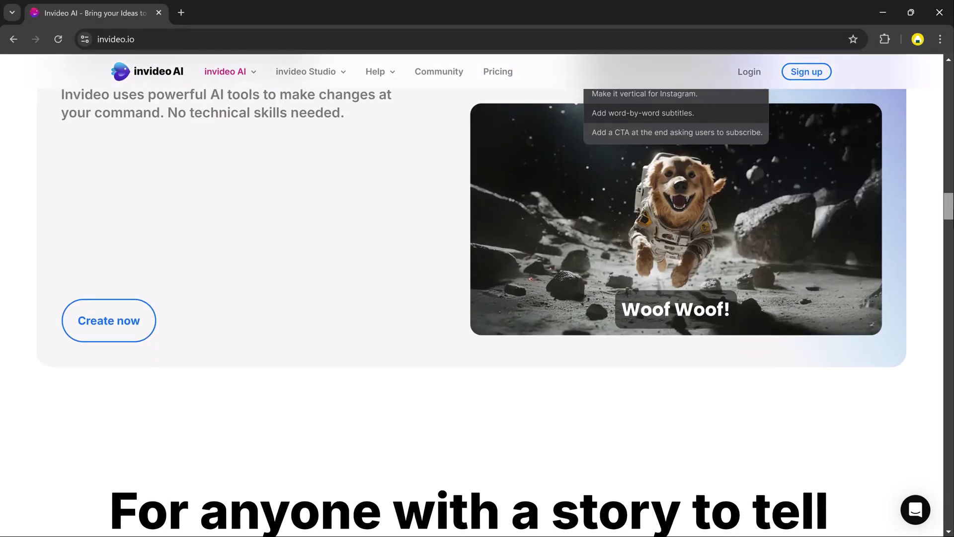
pyautogui.scroll(-8, 477, 298)
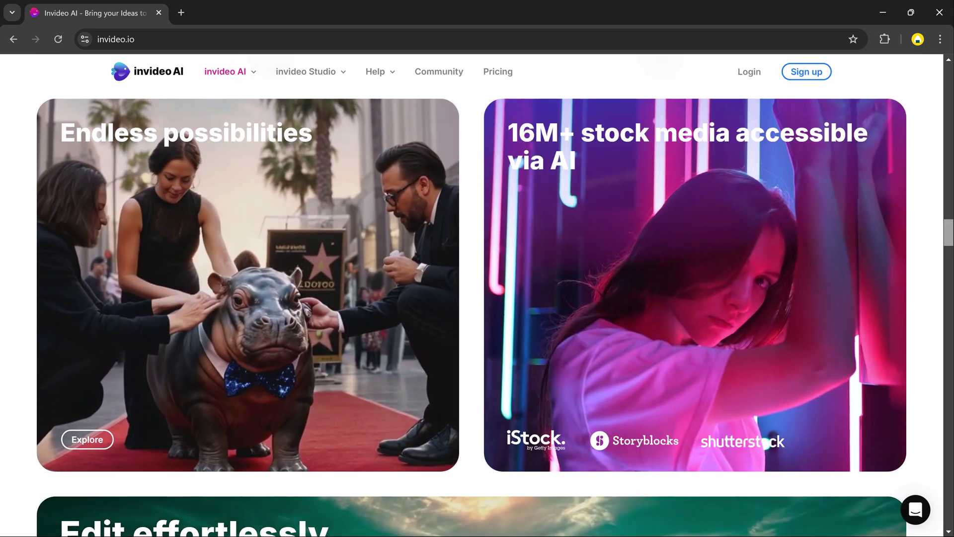
pyautogui.scroll(-6, 777, 370)
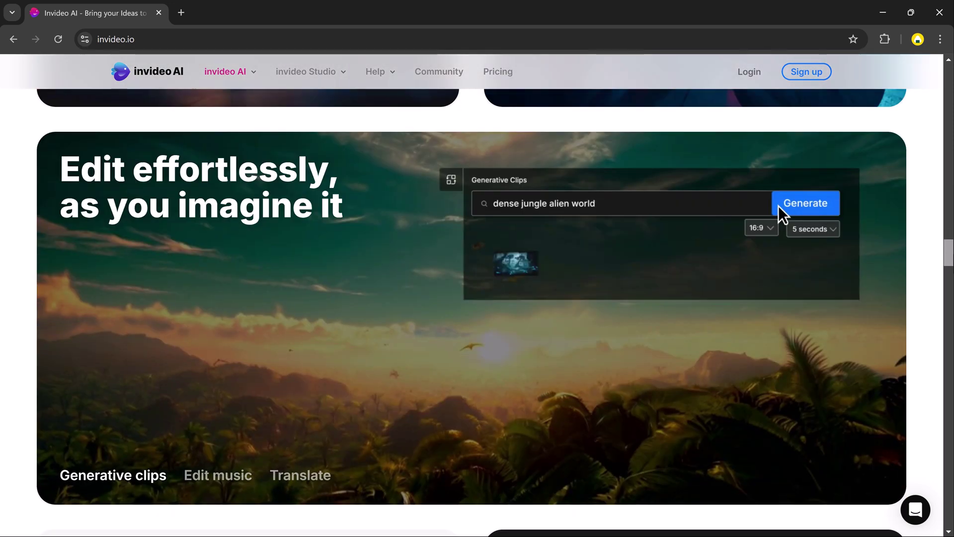
pyautogui.scroll(-1, 778, 205)
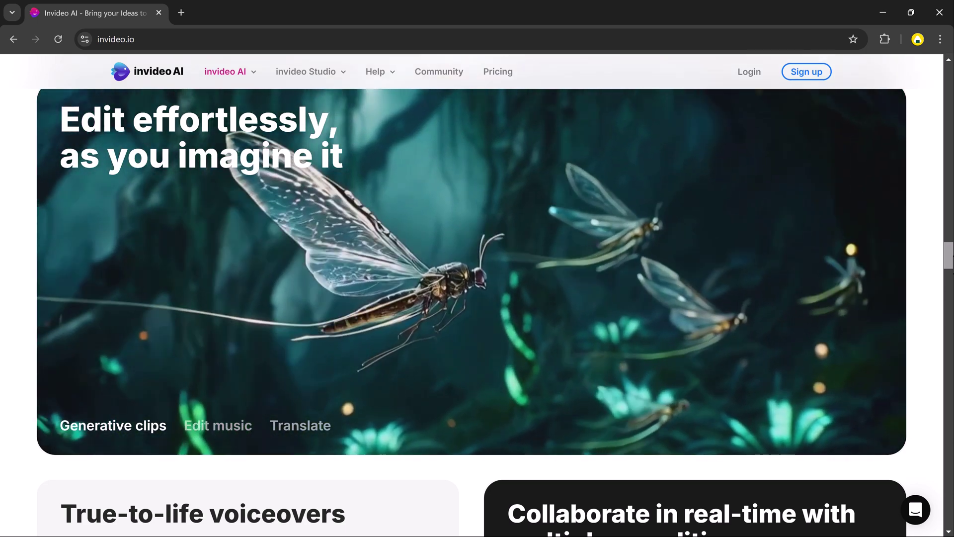
pyautogui.scroll(-7, 951, 284)
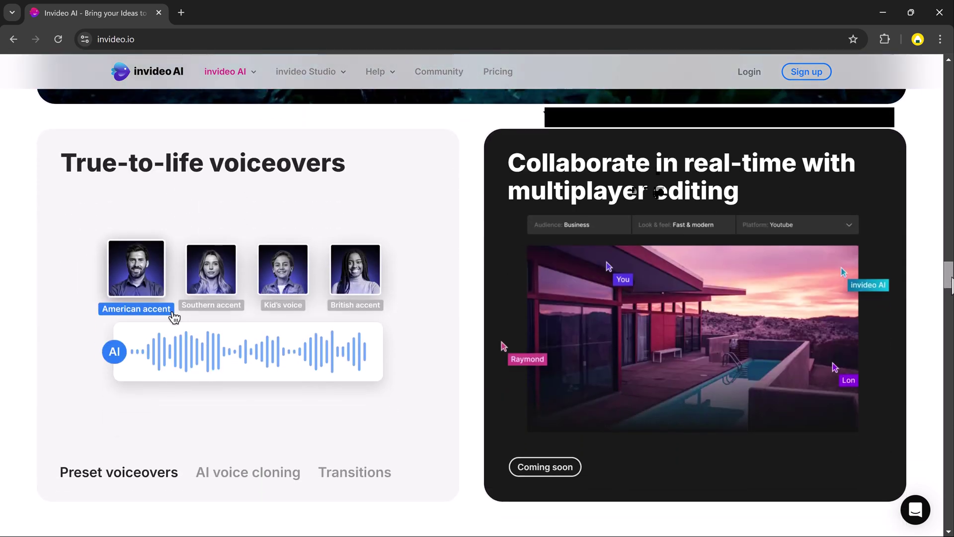
pyautogui.scroll(-1, 951, 284)
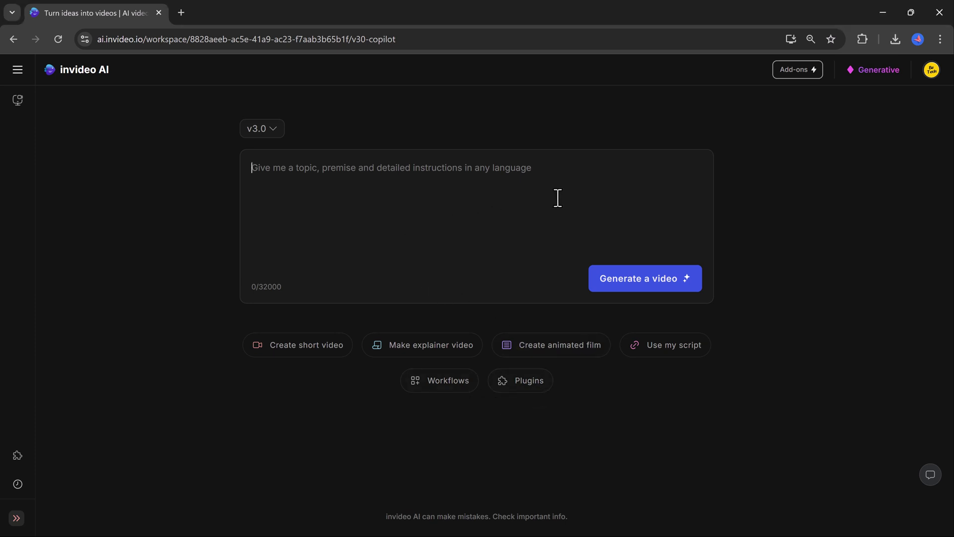
# Paste the 30-second strawberry Coca-Cola YouTube ad prompt and submit it to generate
pyautogui.write('Create a 30 seconds ad video for YouTube about  Coca cola but strawberry flavored. Use wide cinematic shots and close ups of the product from time to time')
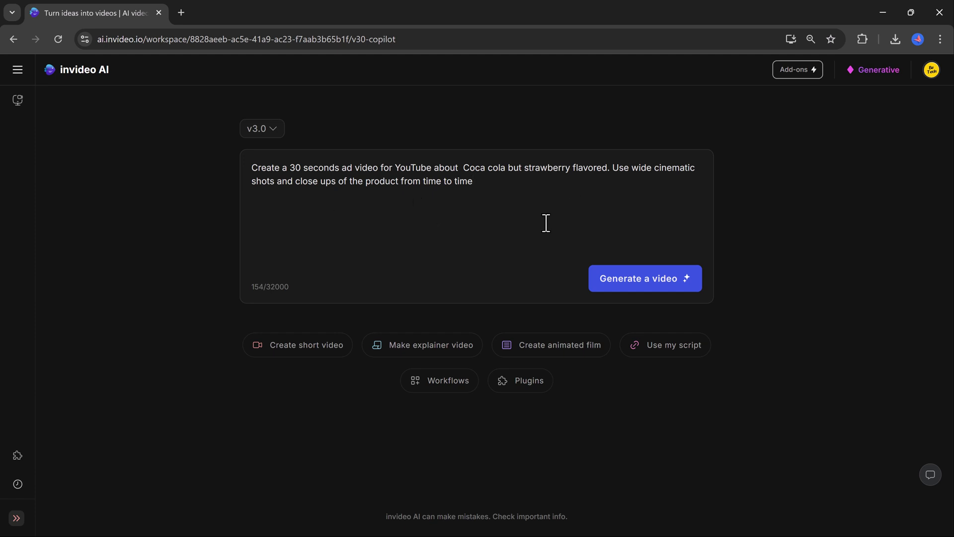
pyautogui.click(616, 283)
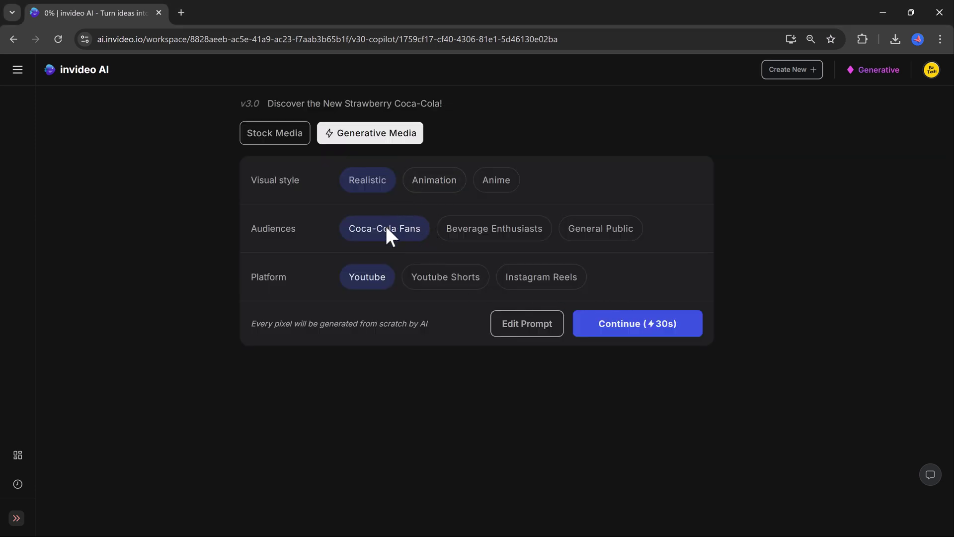
# Target Beverage Enthusiasts, keep Youtube as the platform, and generate the 30s ad
pyautogui.click(460, 239)
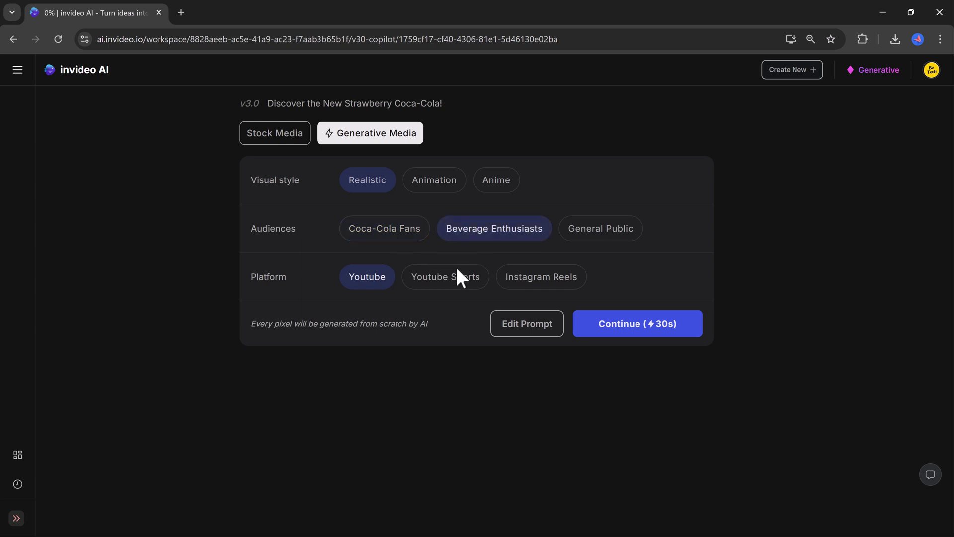
pyautogui.click(469, 281)
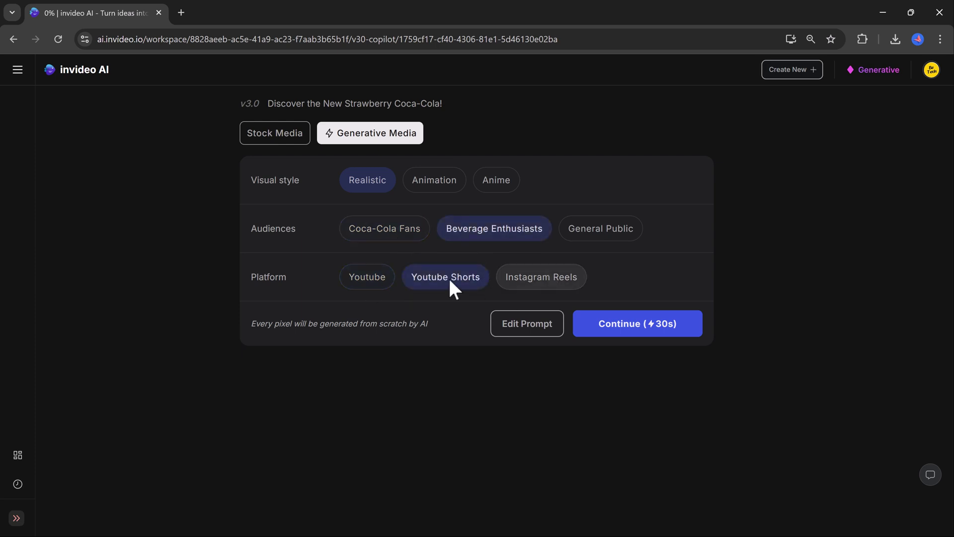
pyautogui.click(381, 286)
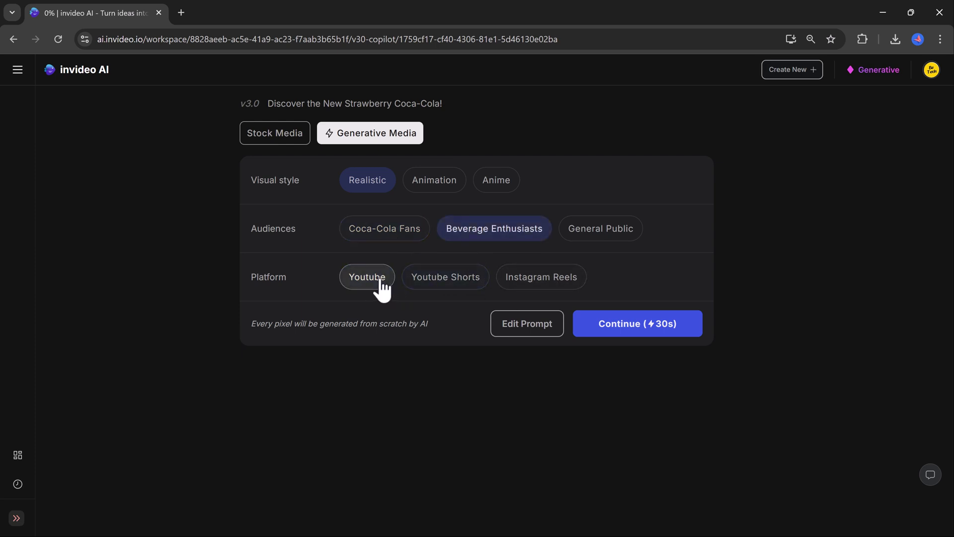
pyautogui.click(621, 329)
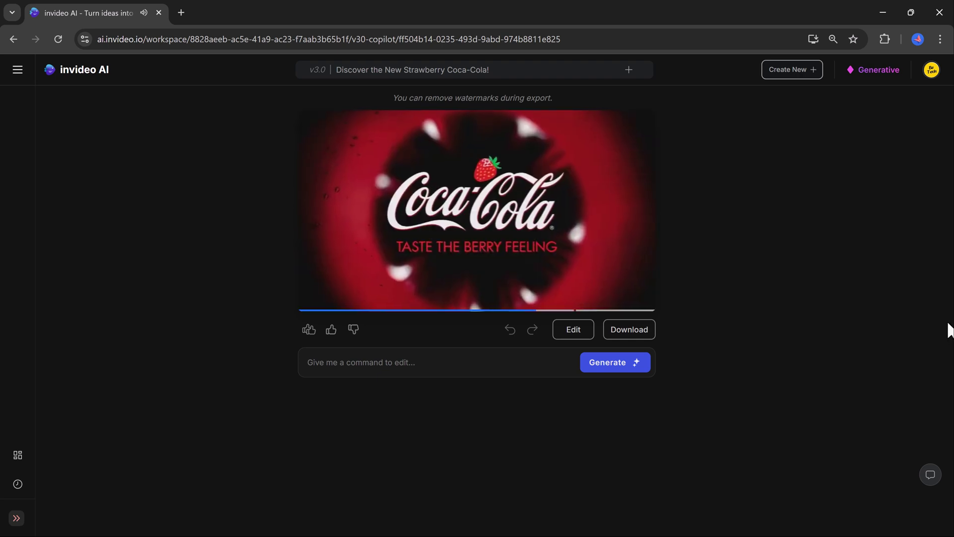
# Apply the Dark Goldenrod word-by-word subtitles command and replay the ad to check them
pyautogui.click(378, 368)
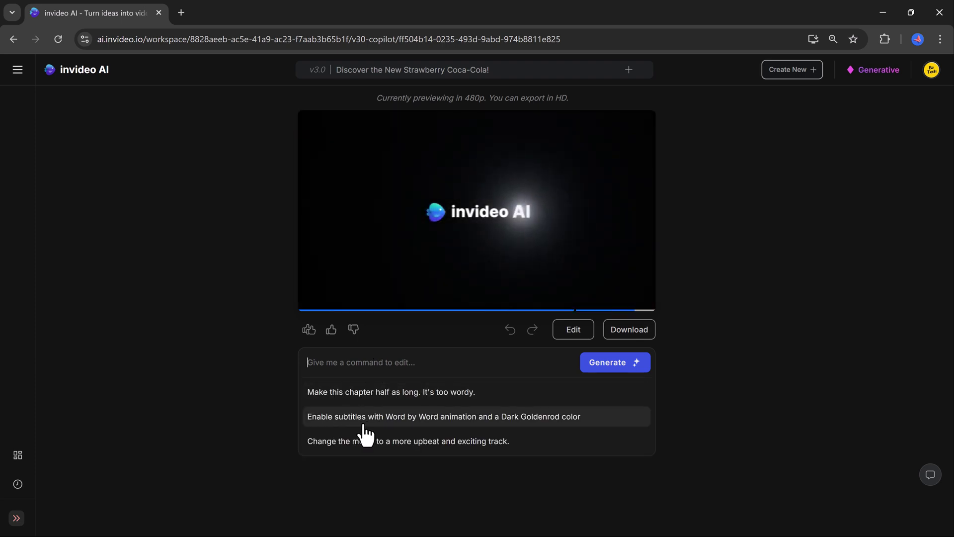
pyautogui.click(395, 431)
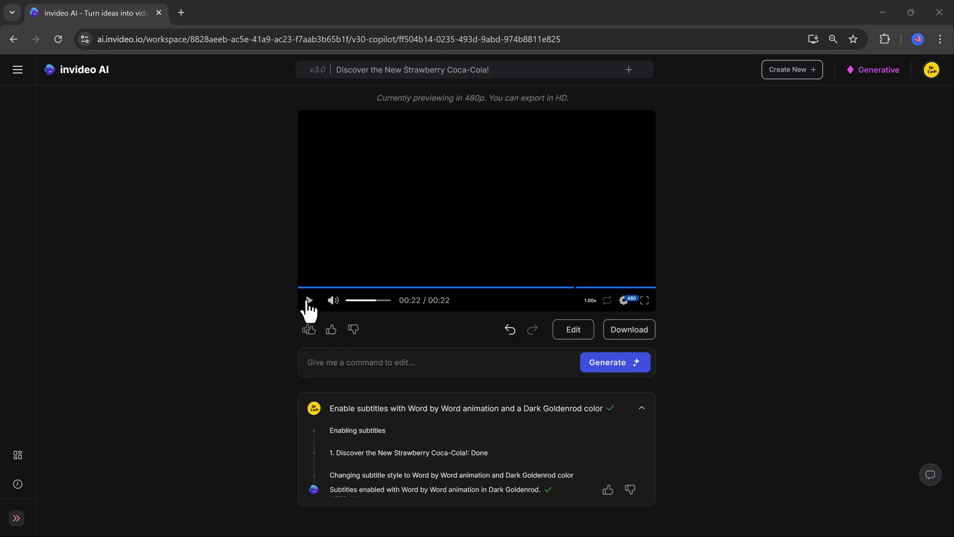
pyautogui.click(309, 300)
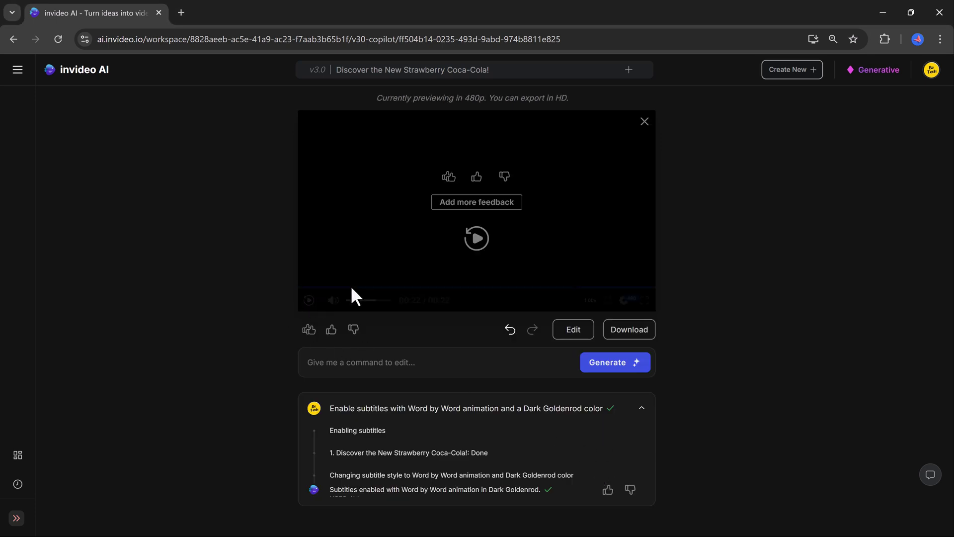
pyautogui.click(464, 242)
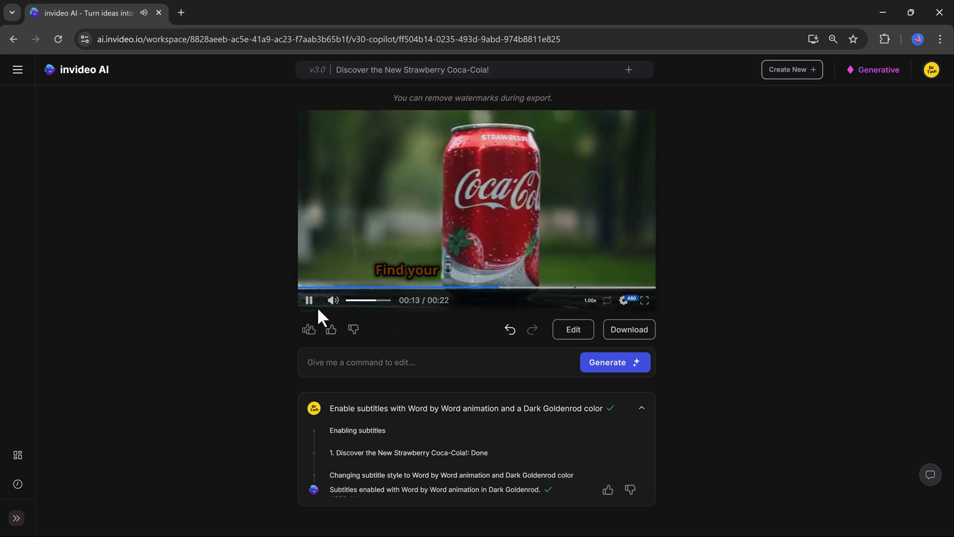
pyautogui.click(308, 303)
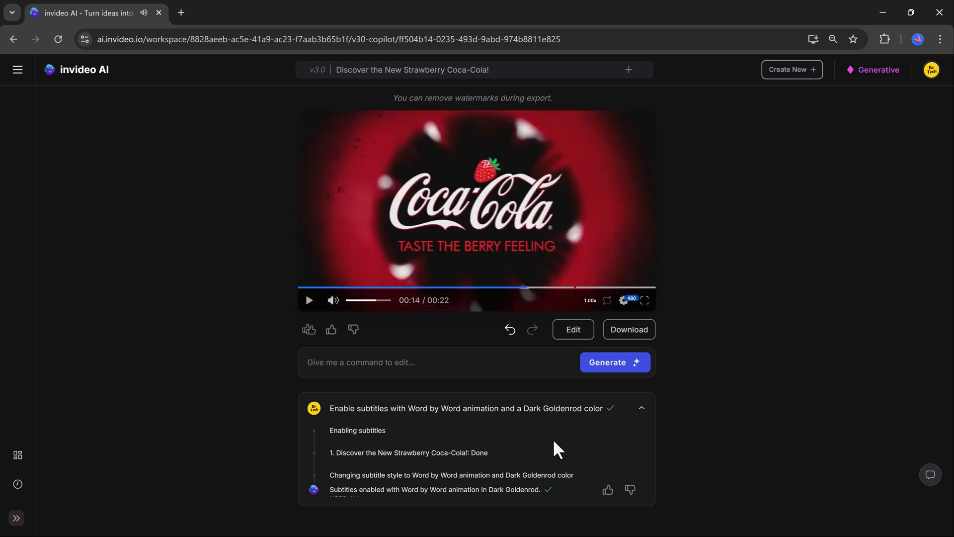
pyautogui.scroll(-1, 618, 440)
pyautogui.click(641, 407)
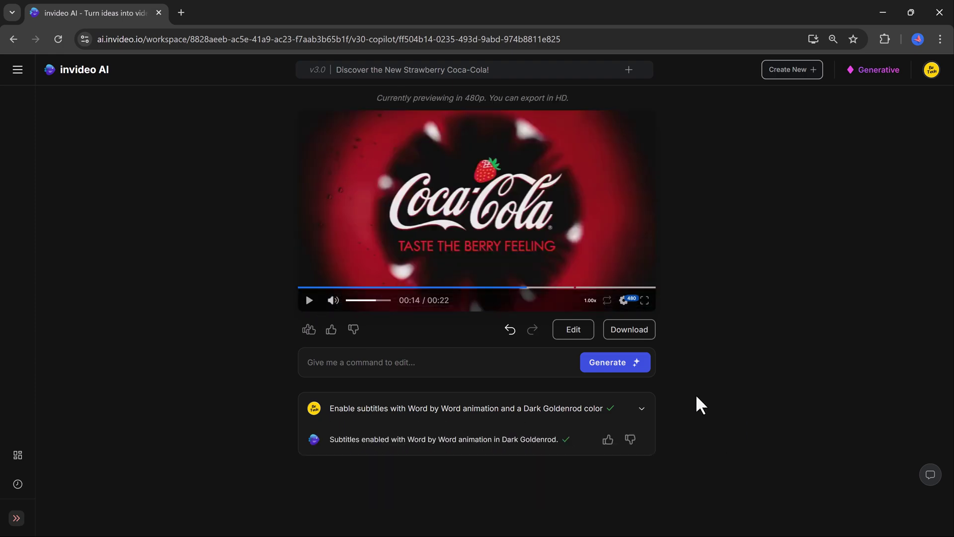
# Replace the opening media 1 clip with the stock 'Four Cans Of Coca-cola' clip
pyautogui.click(573, 330)
pyautogui.click(622, 275)
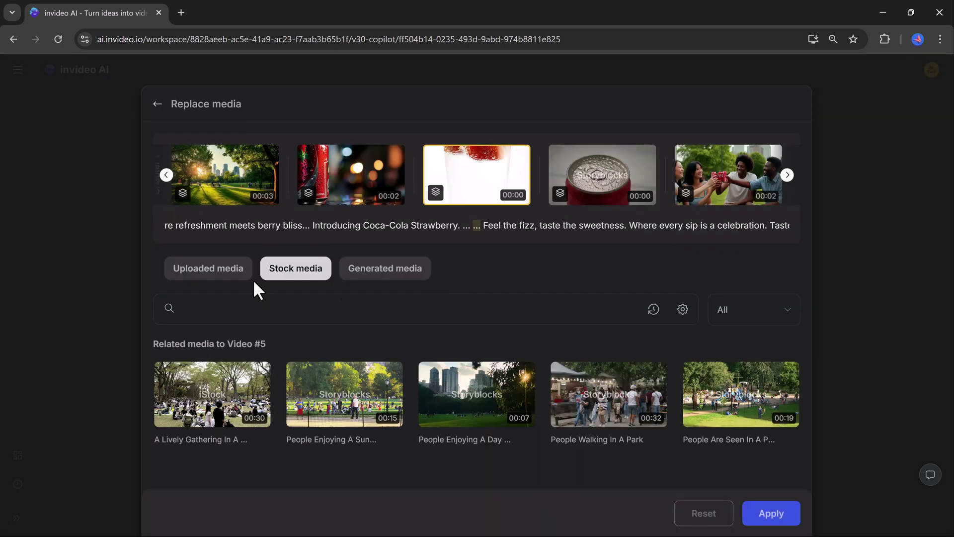
pyautogui.click(789, 176)
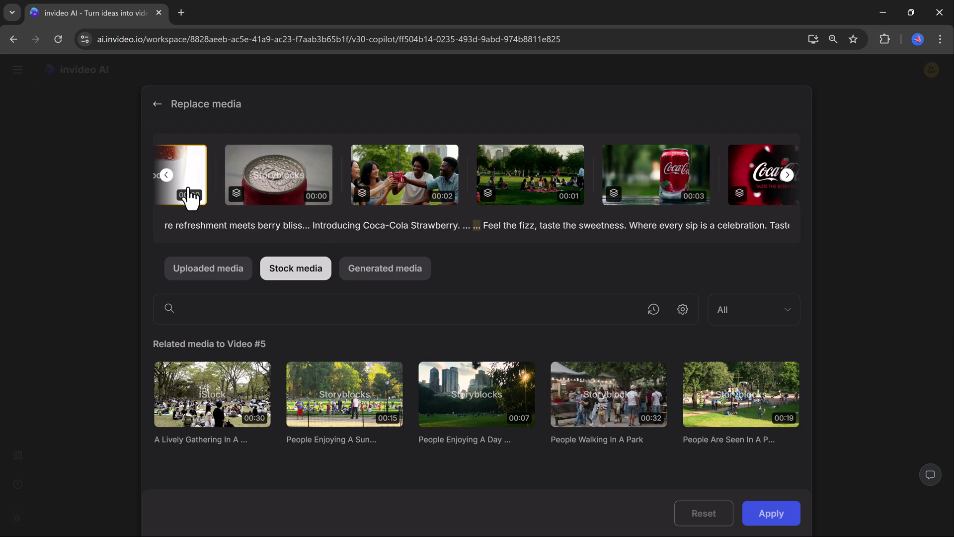
pyautogui.click(785, 522)
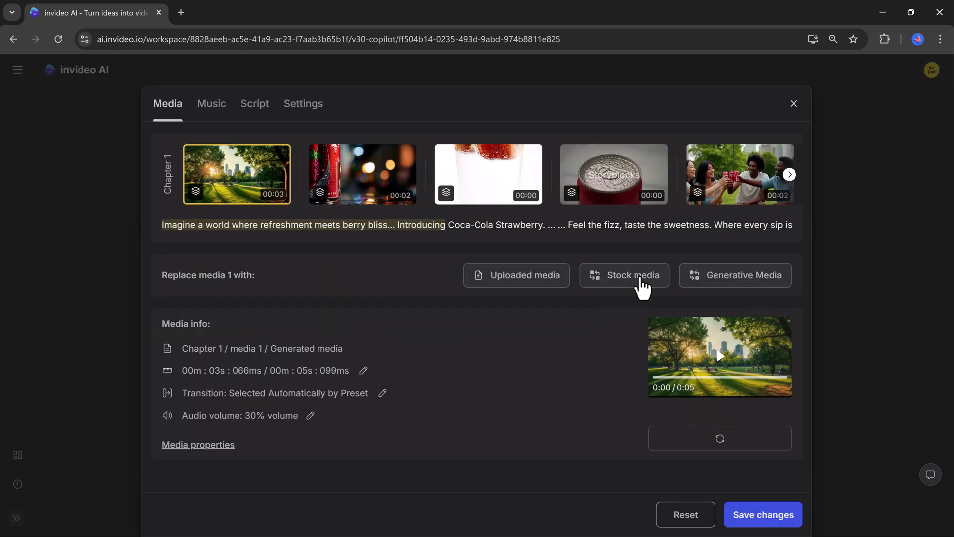
pyautogui.click(642, 288)
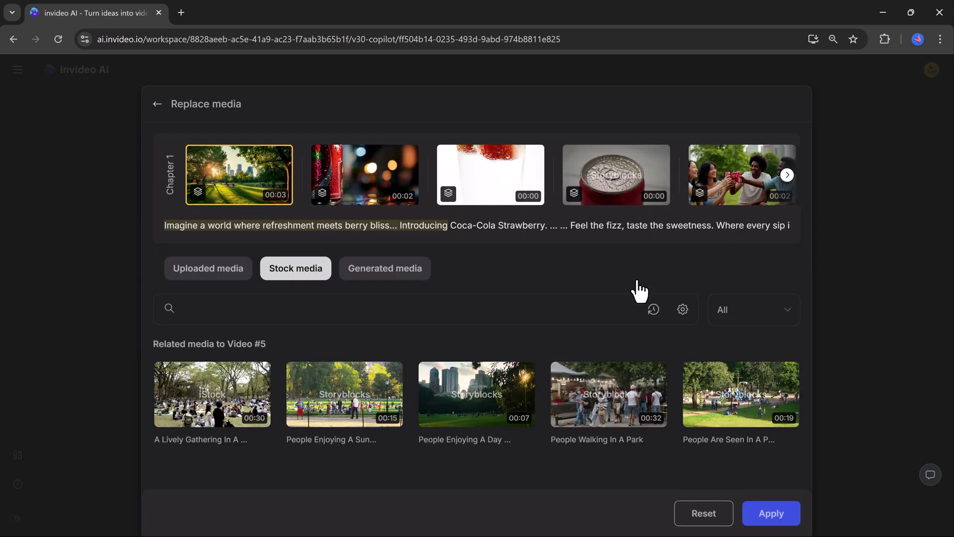
pyautogui.scroll(-5, 520, 356)
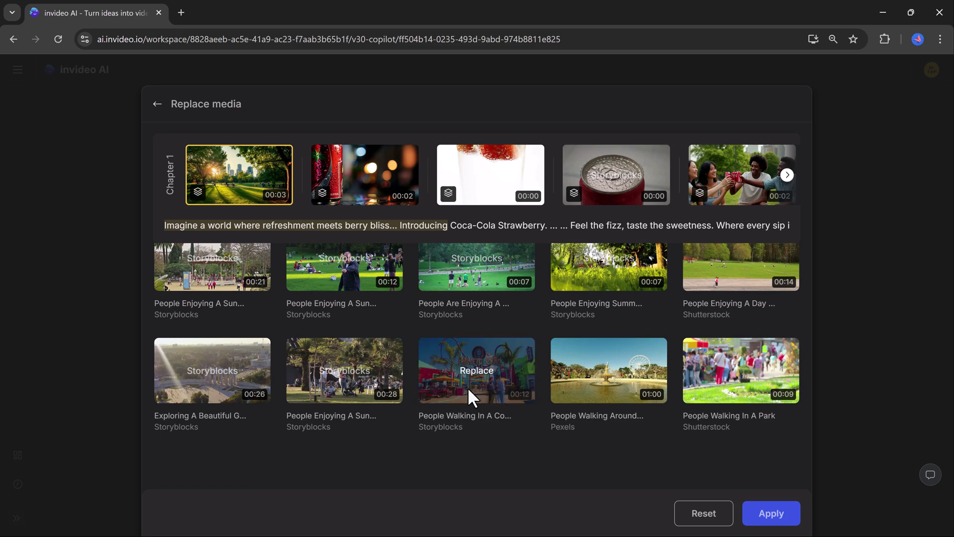
pyautogui.scroll(-10, 469, 396)
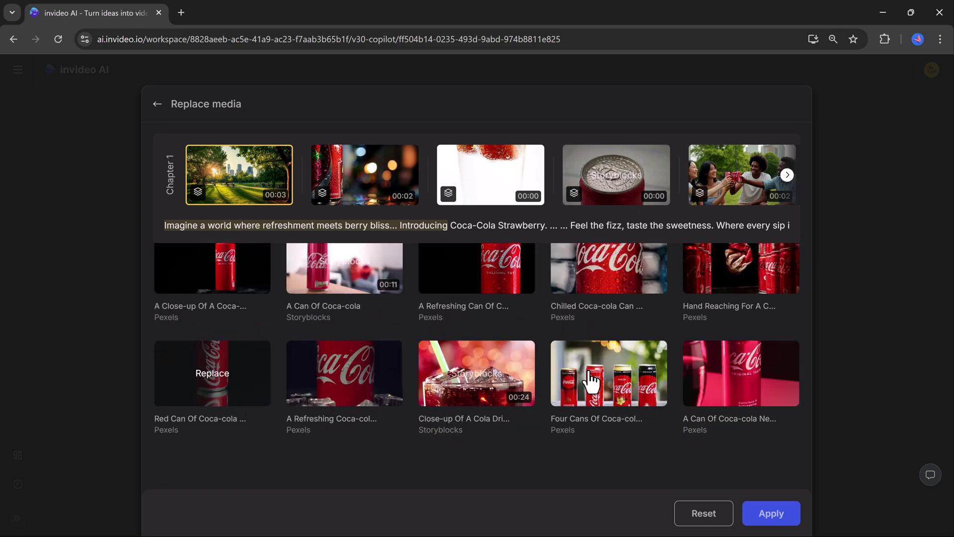
pyautogui.click(631, 392)
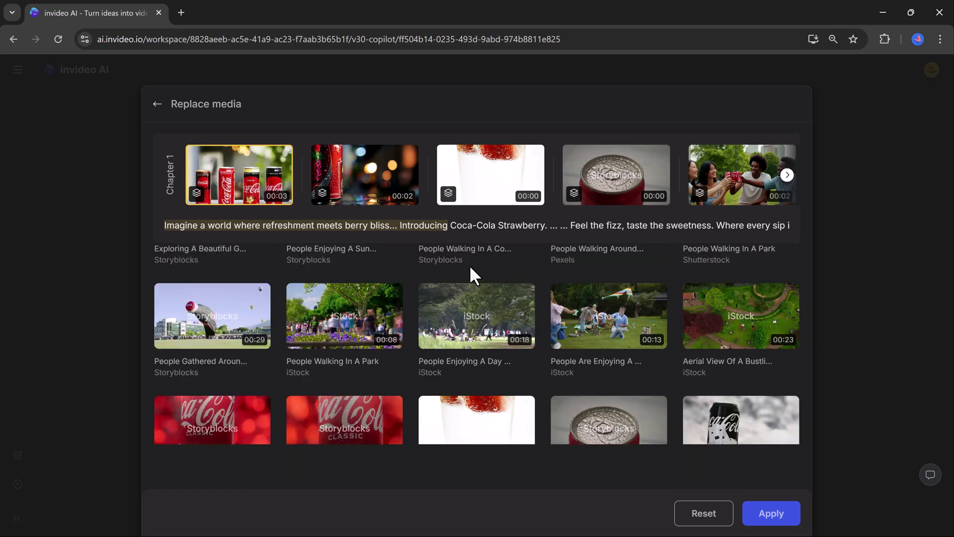
# Swap media 6 for a strawberry submerged in soda and apply the replacements
pyautogui.scroll(-10, 571, 338)
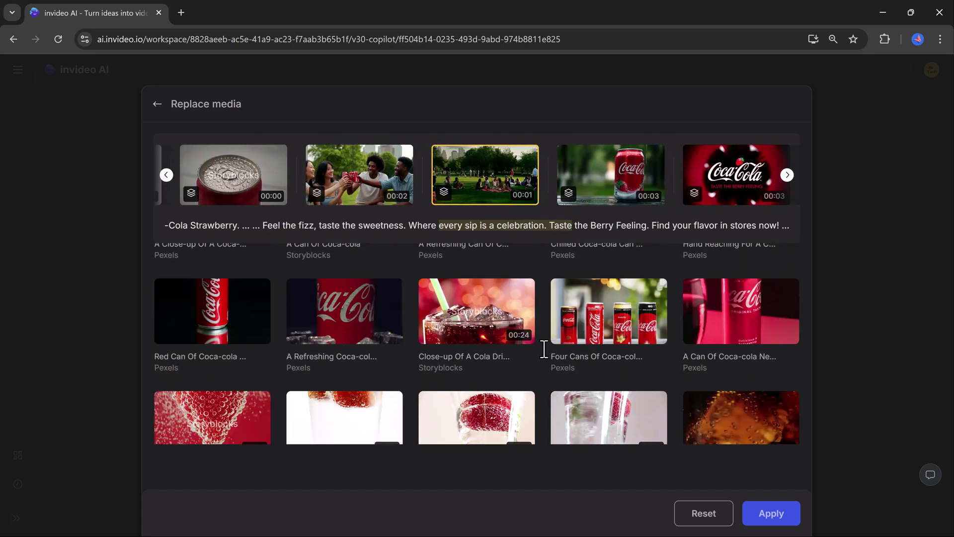
pyautogui.click(213, 313)
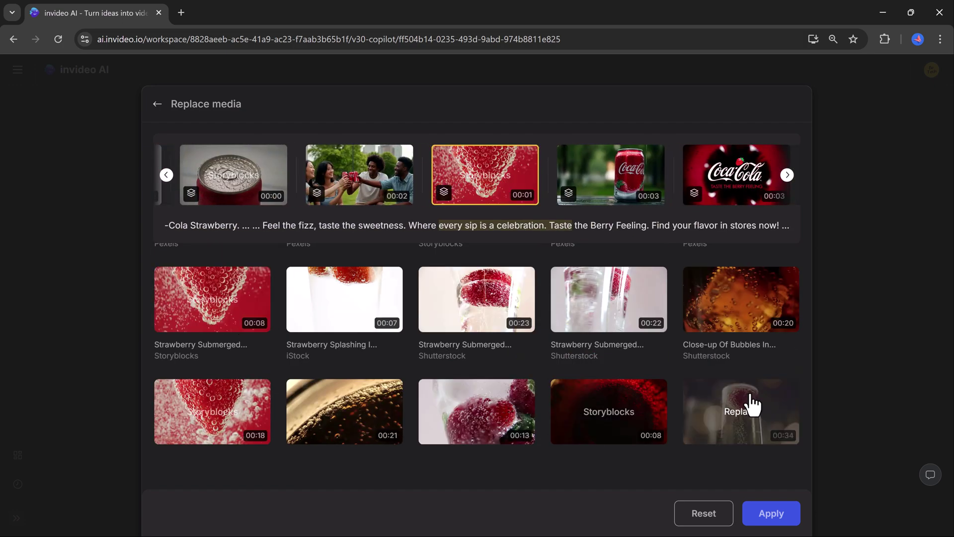
pyautogui.click(780, 517)
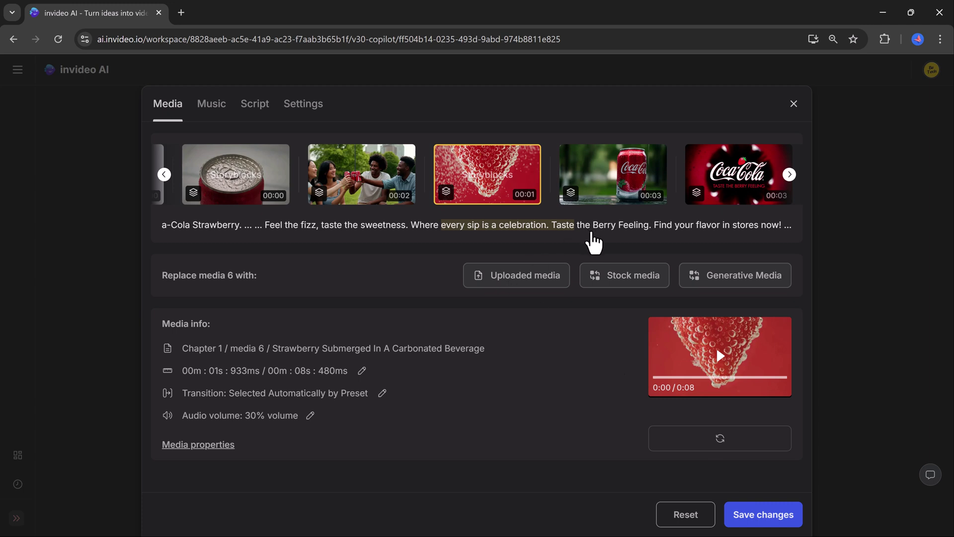
pyautogui.click(596, 228)
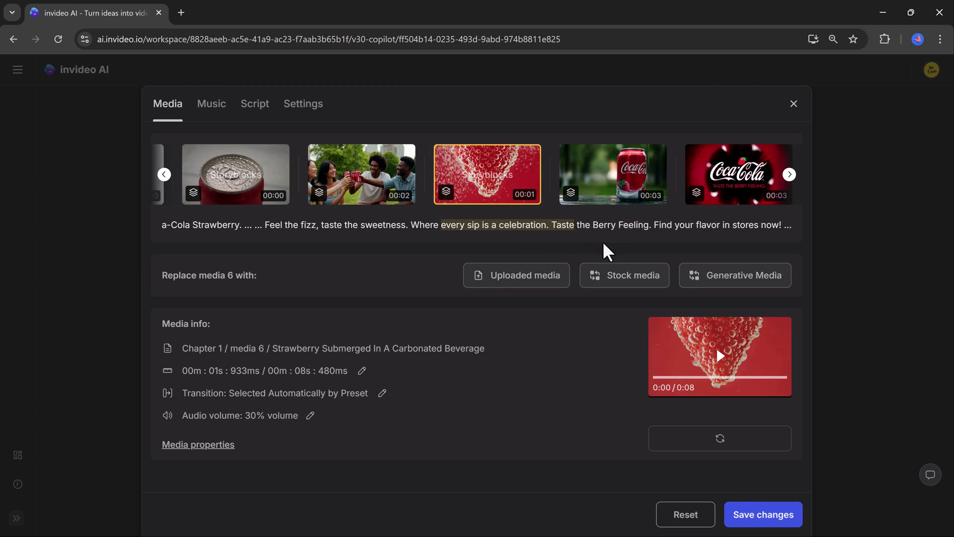
# Audition stock music: Cinematic Happy Beat, Cinematic Hope and Uplifting Summer Street Festival
pyautogui.click(208, 105)
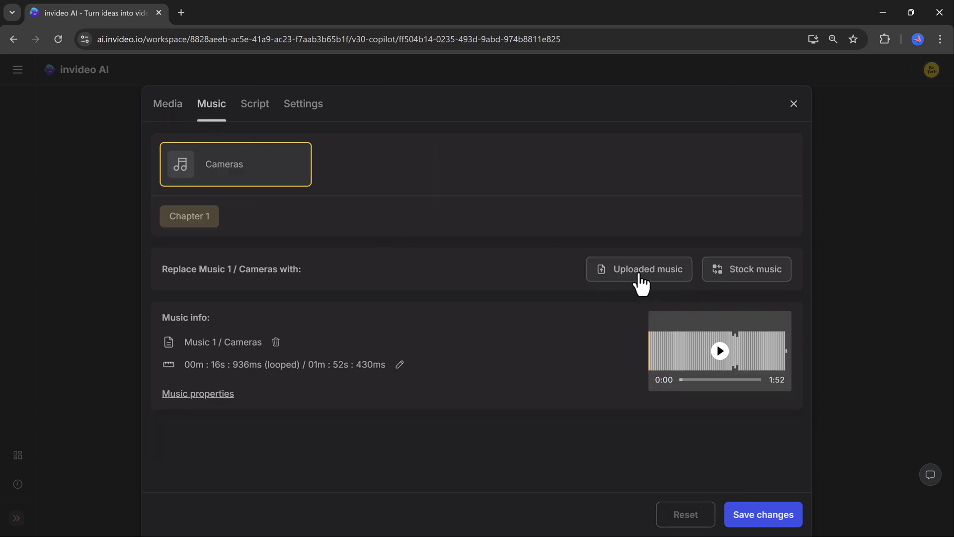
pyautogui.click(752, 272)
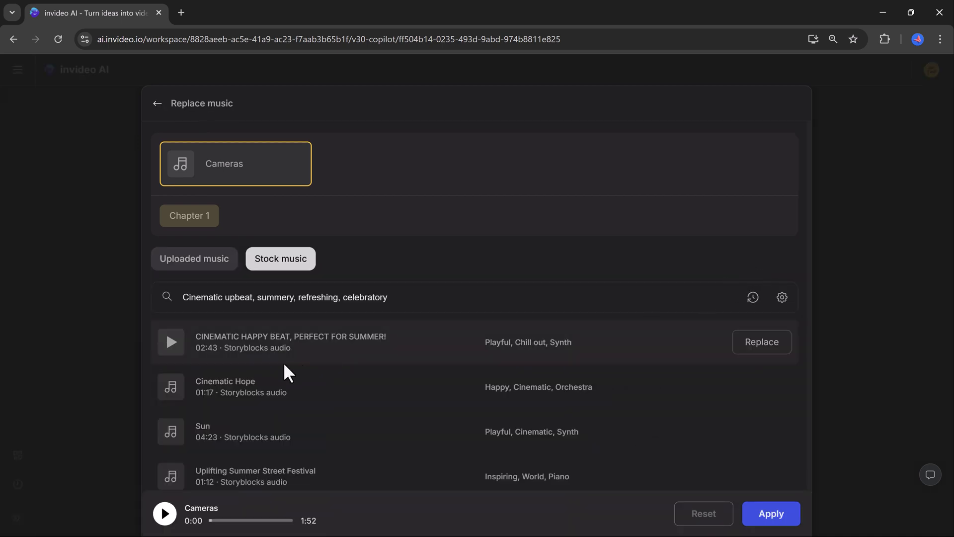
pyautogui.click(168, 344)
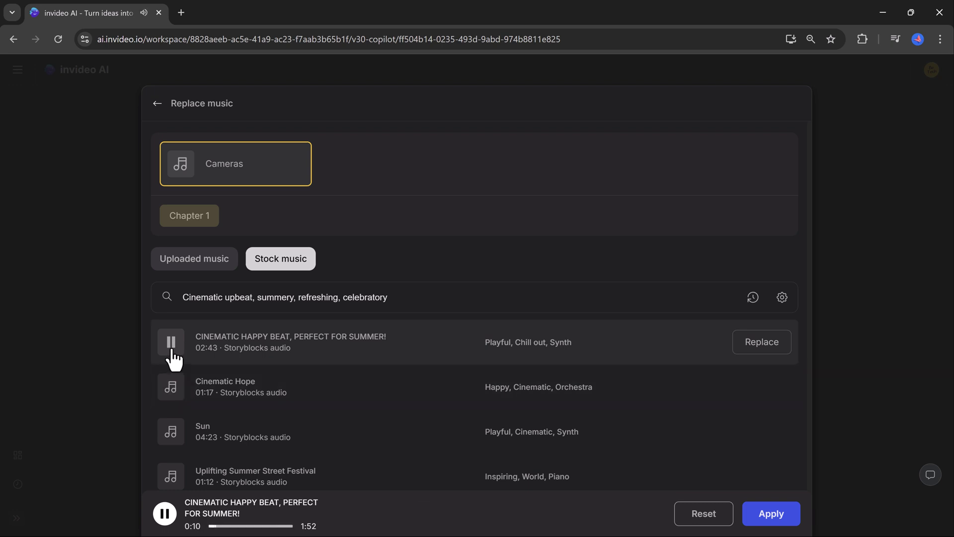
pyautogui.click(171, 386)
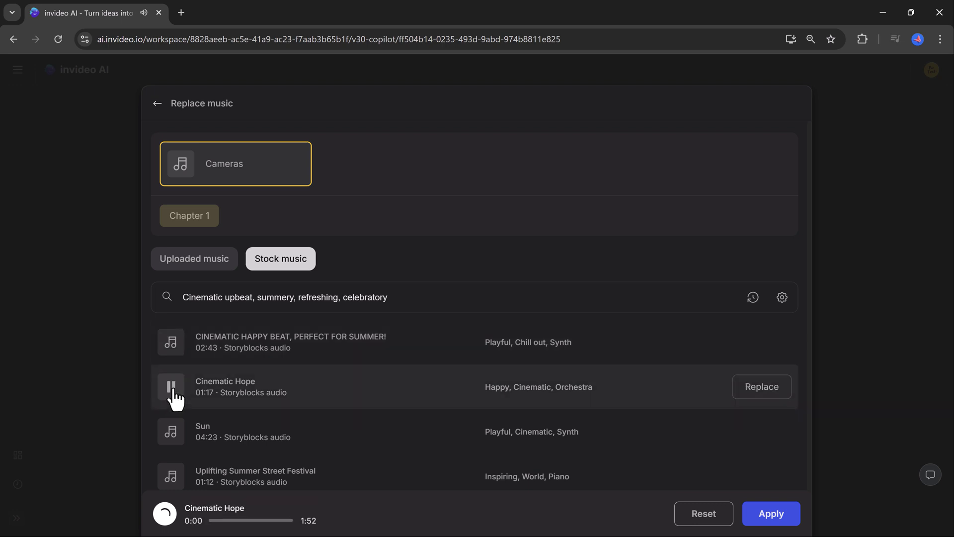
pyautogui.scroll(-1, 170, 378)
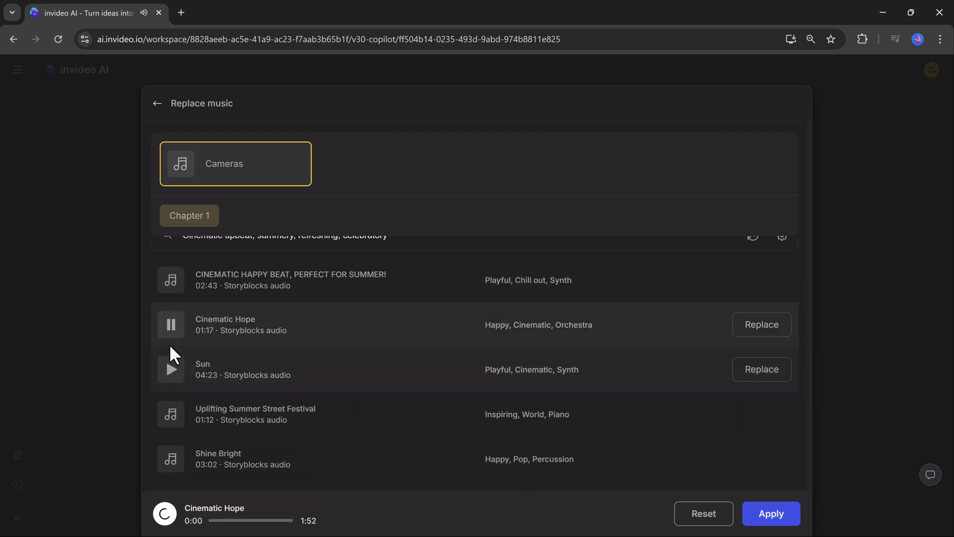
pyautogui.click(173, 417)
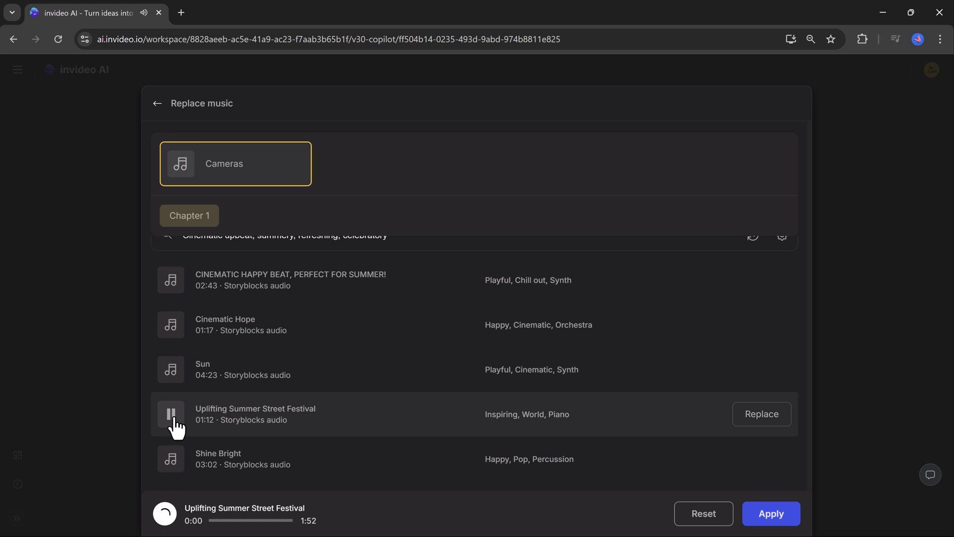
pyautogui.scroll(-3, 209, 404)
pyautogui.scroll(-4, 220, 387)
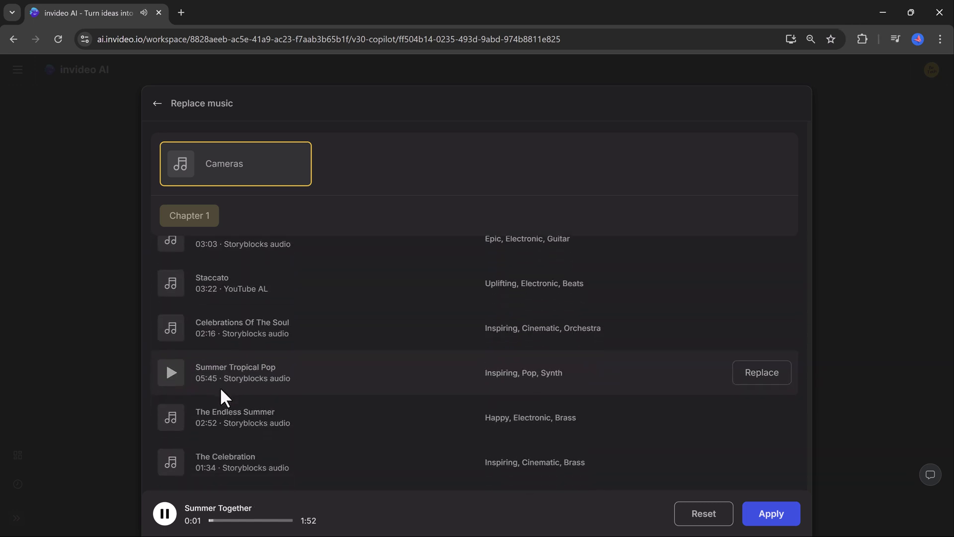
pyautogui.scroll(-8, 220, 387)
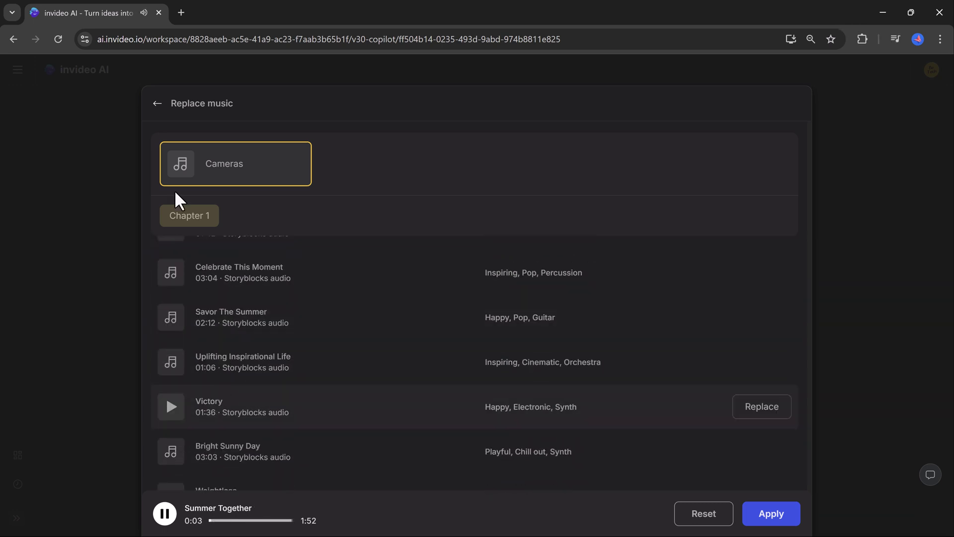
# Upload Tech Out.mp3 as the ad's music, apply it, and view the script lines
pyautogui.click(157, 103)
pyautogui.click(635, 272)
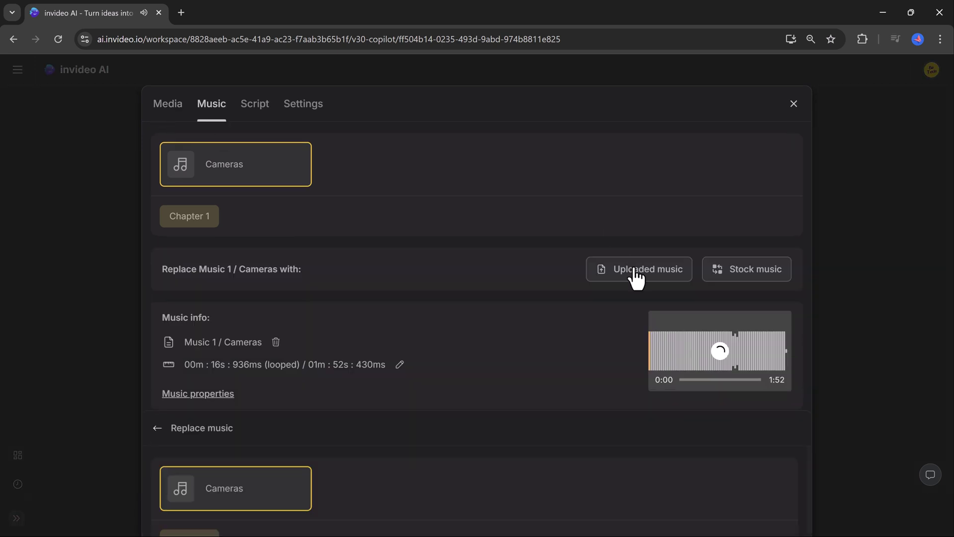
pyautogui.click(757, 255)
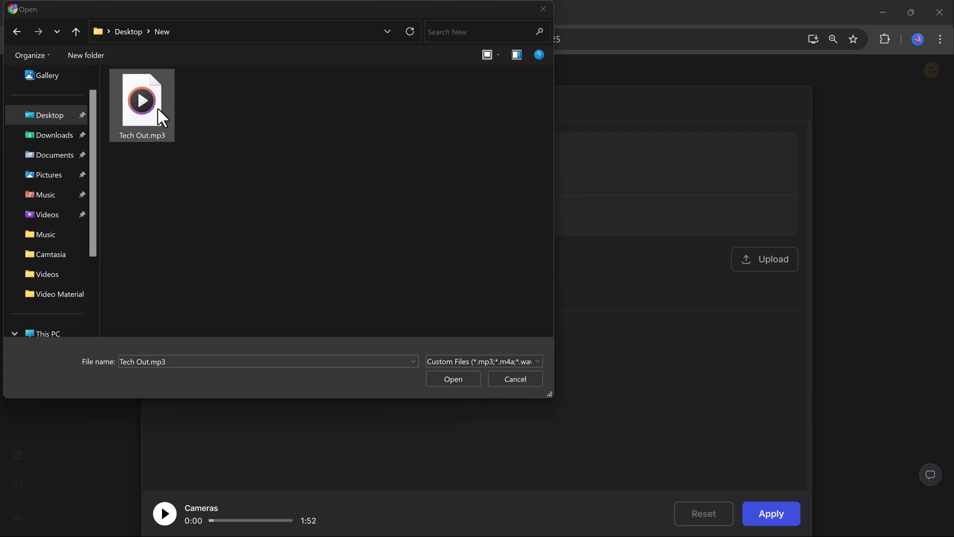
pyautogui.doubleClick(157, 107)
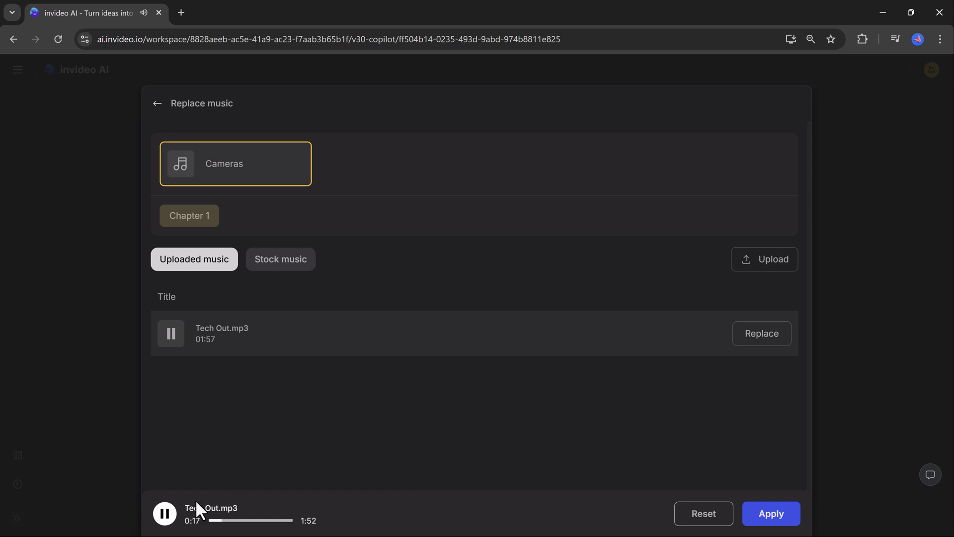
pyautogui.click(164, 513)
pyautogui.click(774, 516)
pyautogui.click(255, 105)
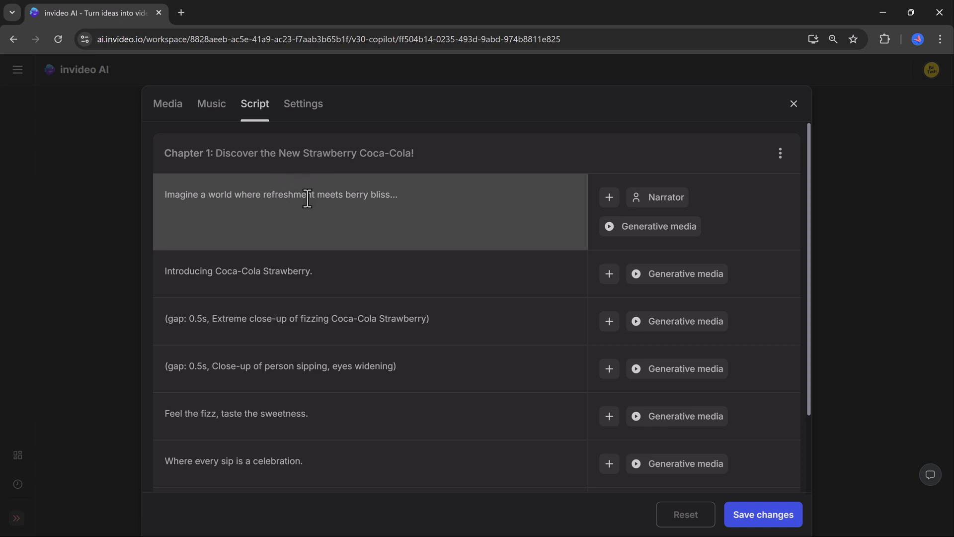
# Look through the Chapter 1 narration lines, then bring up the video's Settings
pyautogui.scroll(-2, 362, 358)
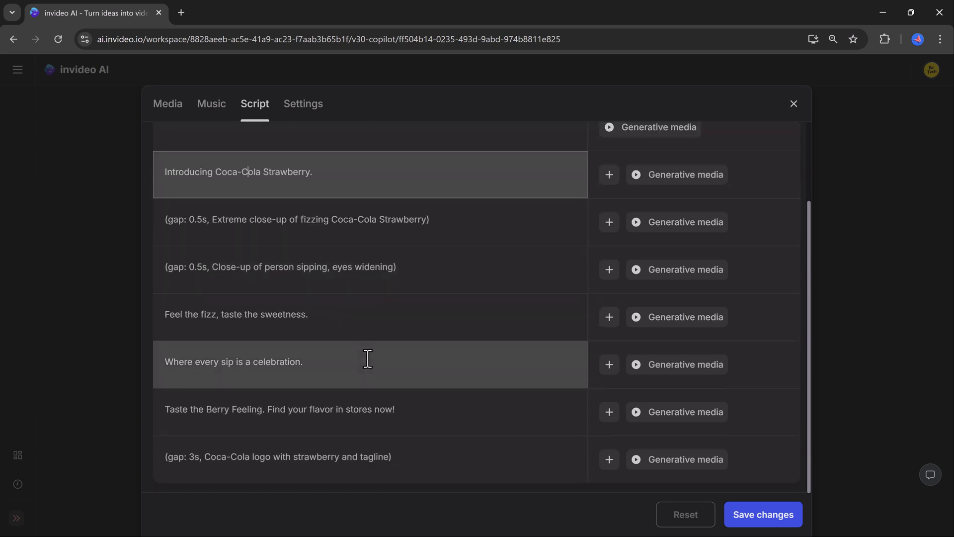
pyautogui.click(381, 422)
pyautogui.scroll(2, 363, 383)
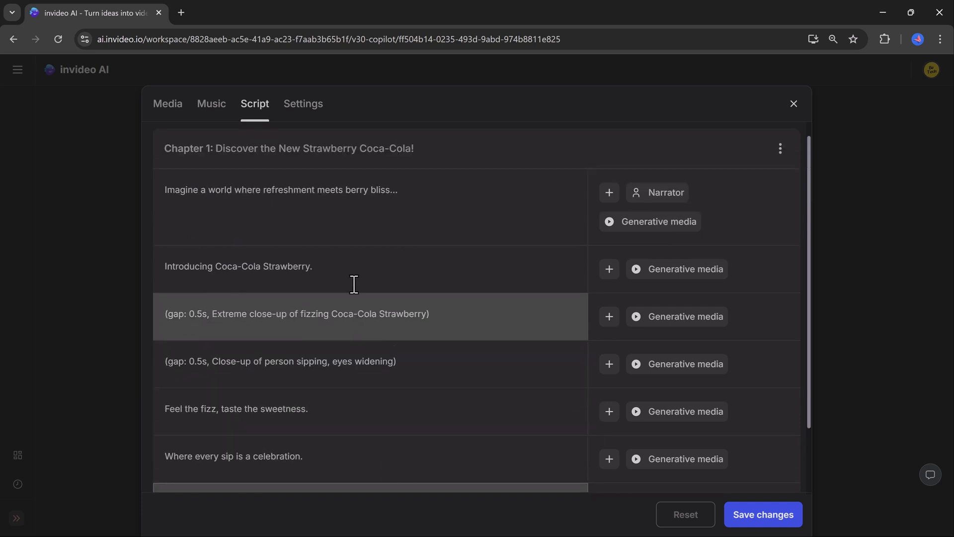
pyautogui.click(312, 113)
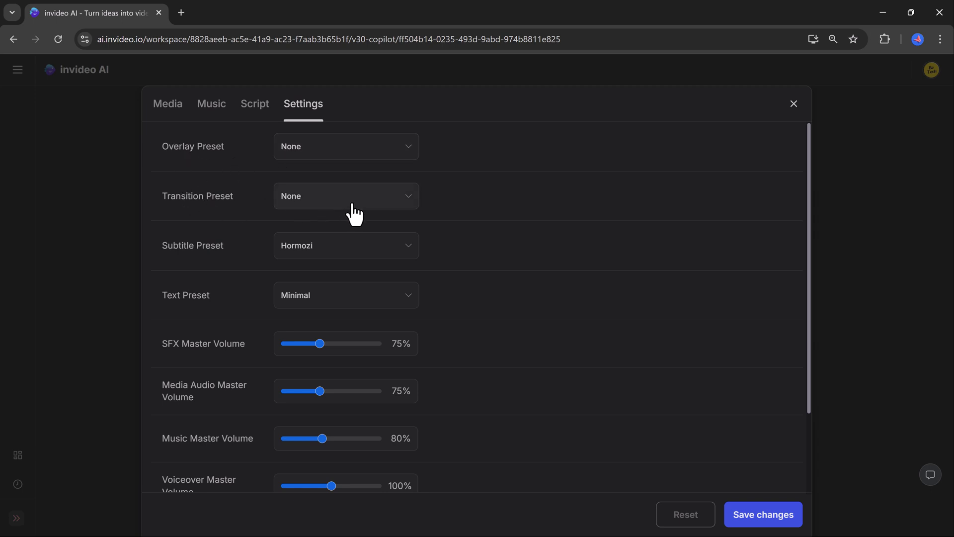
# Switch the Subtitle Preset from Hormozi to One Word and drag Music Master Volume from 80% to 37%
pyautogui.click(383, 256)
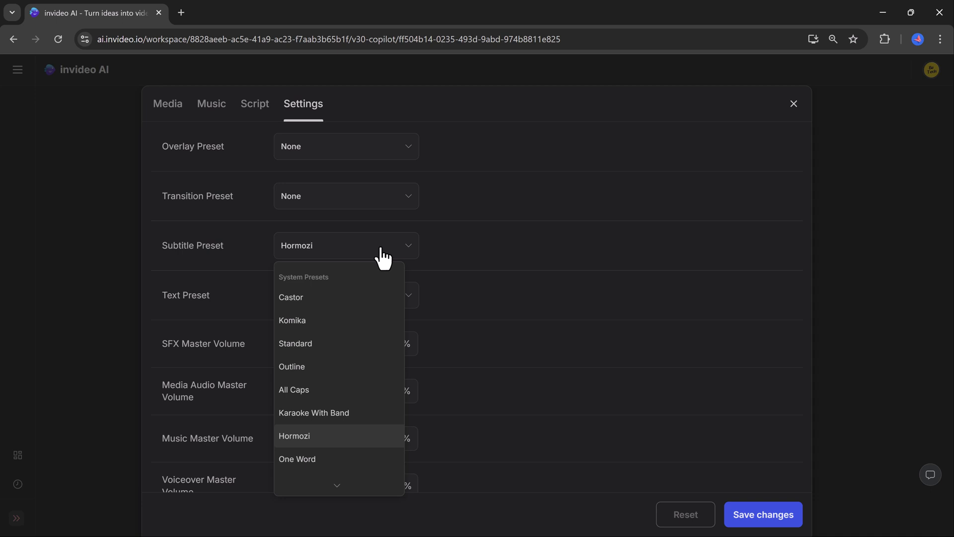
pyautogui.click(358, 467)
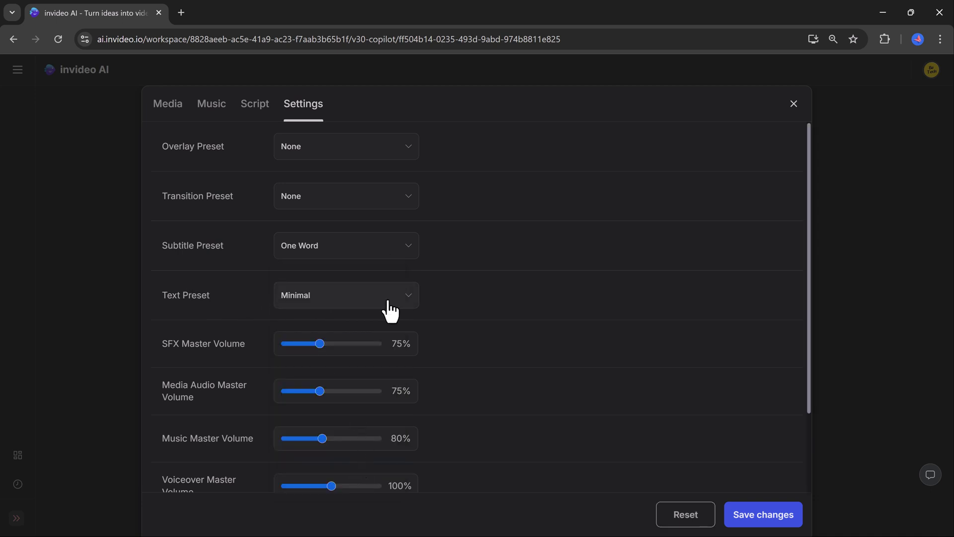
pyautogui.scroll(-2, 322, 378)
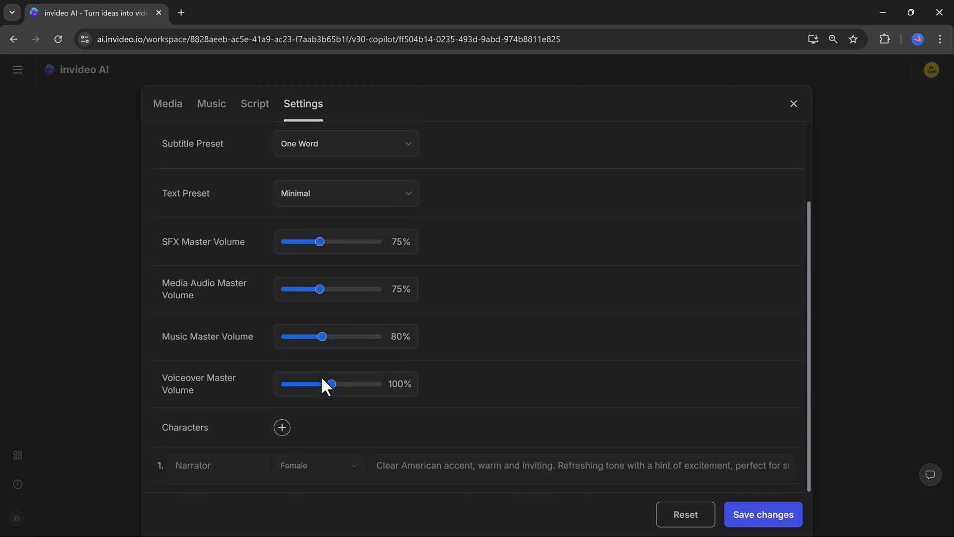
pyautogui.moveTo(321, 336); pyautogui.dragTo(301, 335)
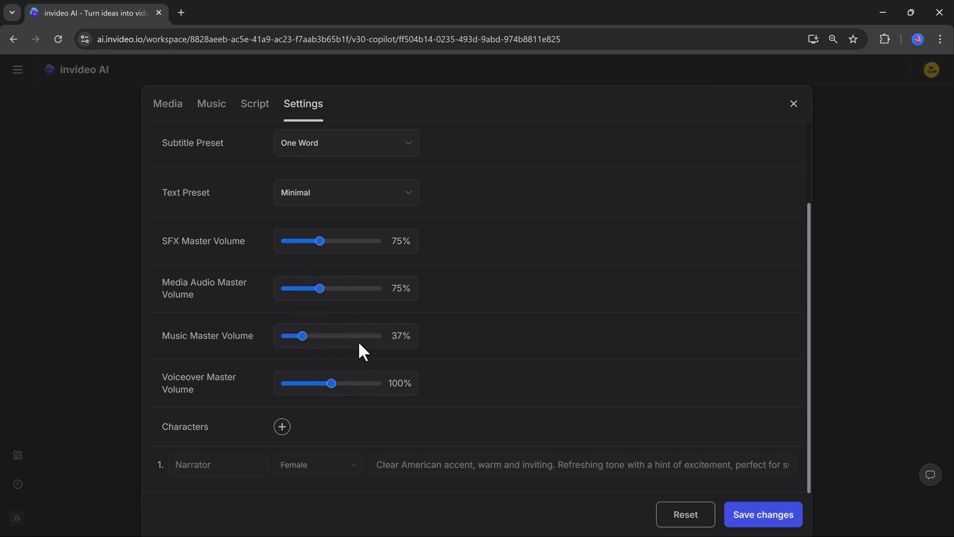
# Save the settings changes and play the 22-second ad from its start
pyautogui.click(746, 517)
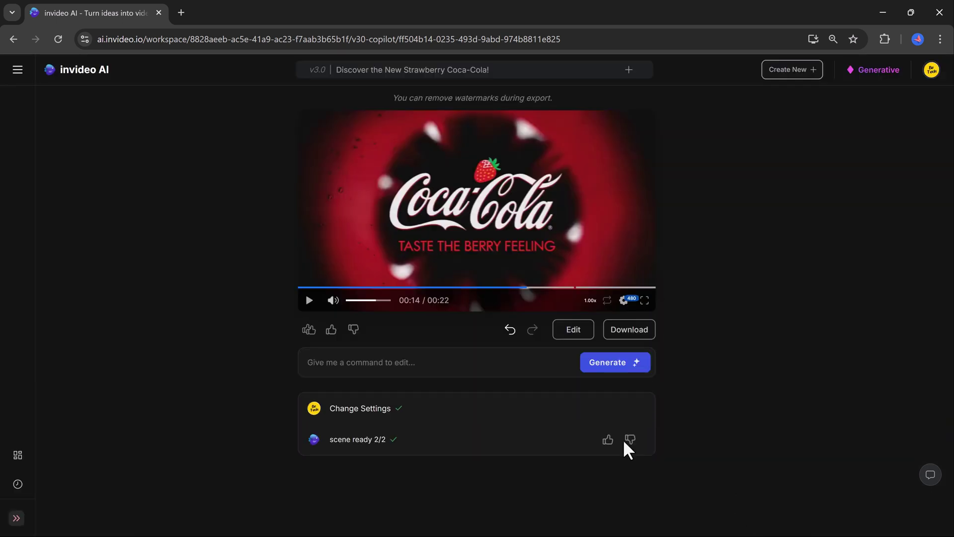
pyautogui.click(303, 287)
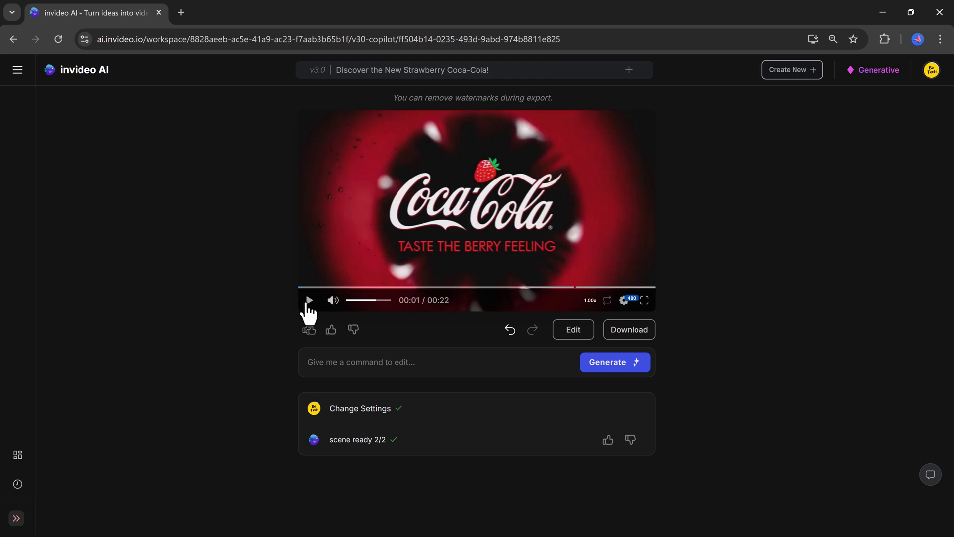
pyautogui.click(309, 300)
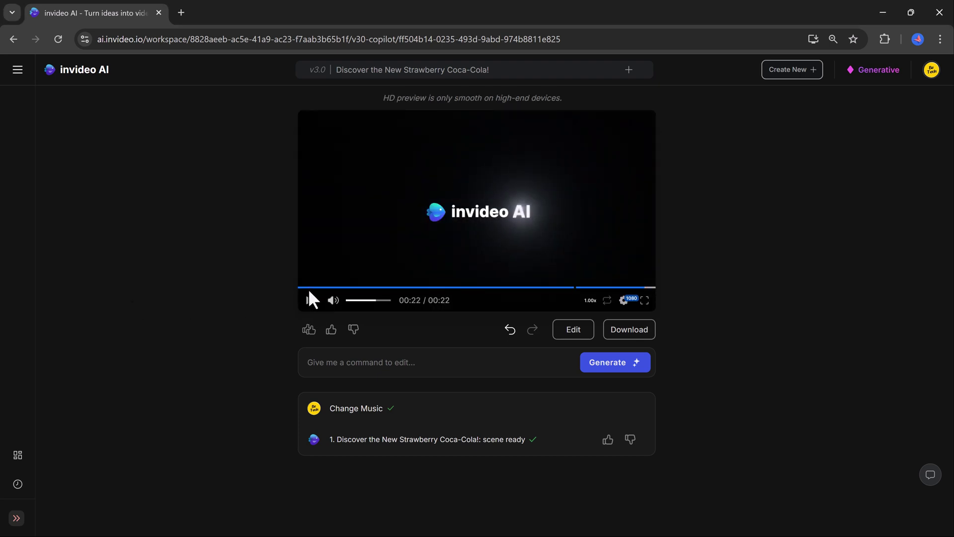
# Run the 'hide subtitles' command so subtitles disappear across the whole Strawberry Coca-Cola video
pyautogui.click(426, 364)
pyautogui.write('hide subtitles')
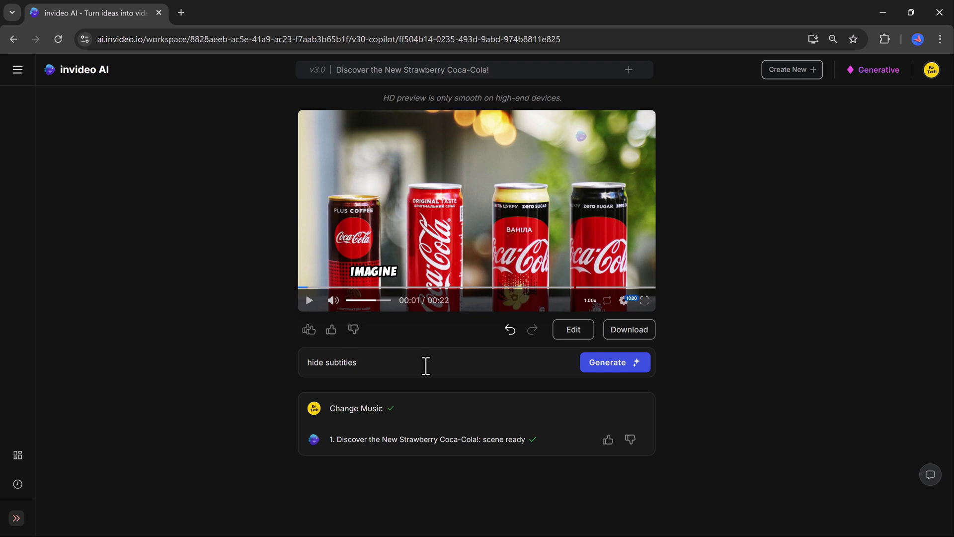
pyautogui.click(612, 372)
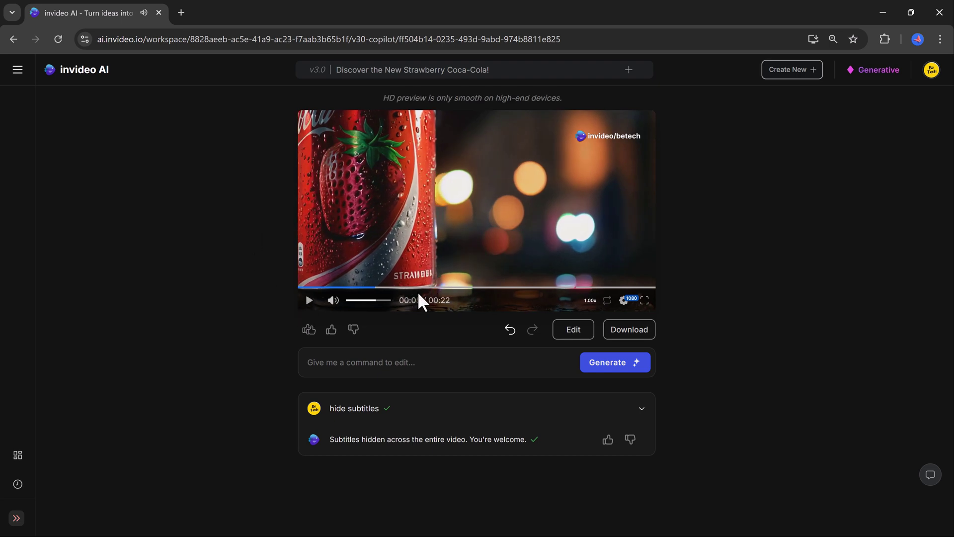
# Request a male voice with 'Change voicce in male' and play the 22-second ad
pyautogui.write('Chan')
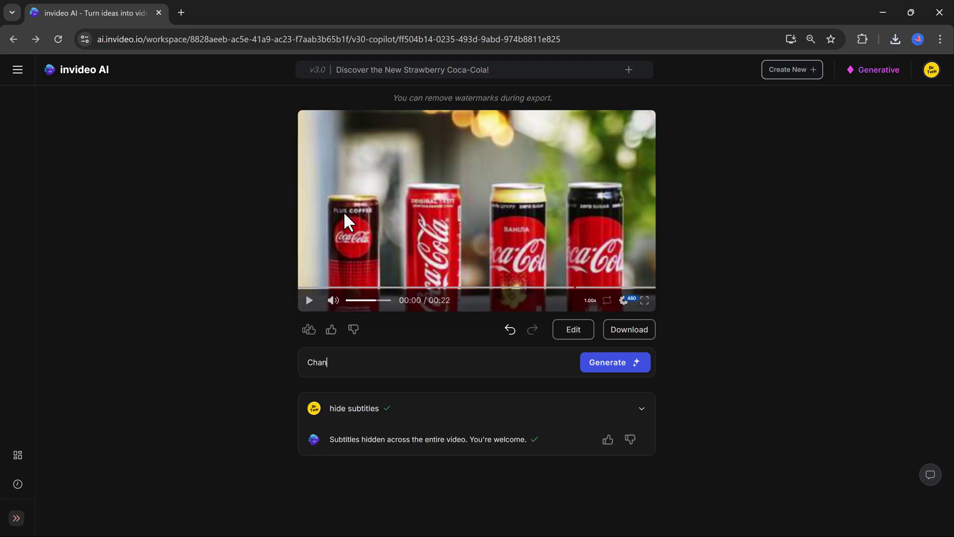
pyautogui.write('ge voicce in male')
pyautogui.press('Return')
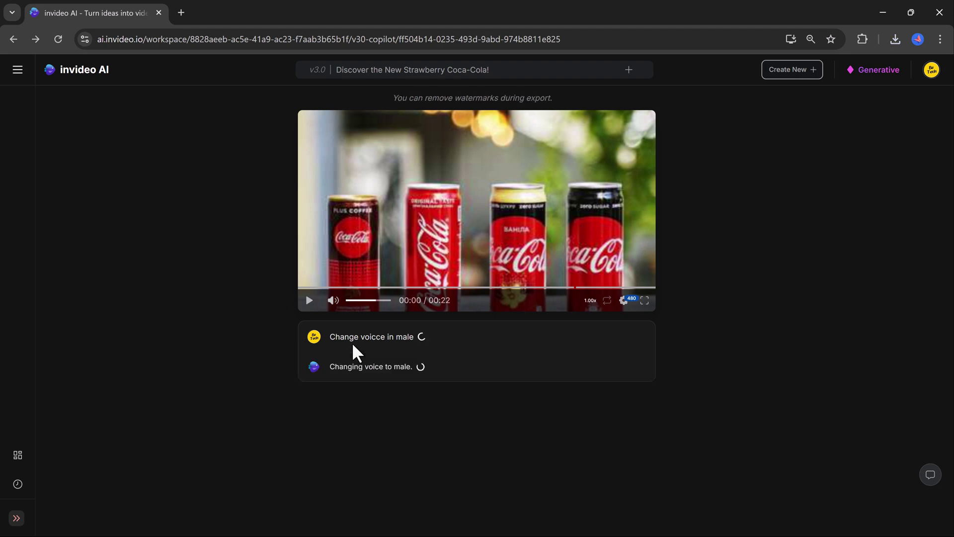
pyautogui.click(309, 300)
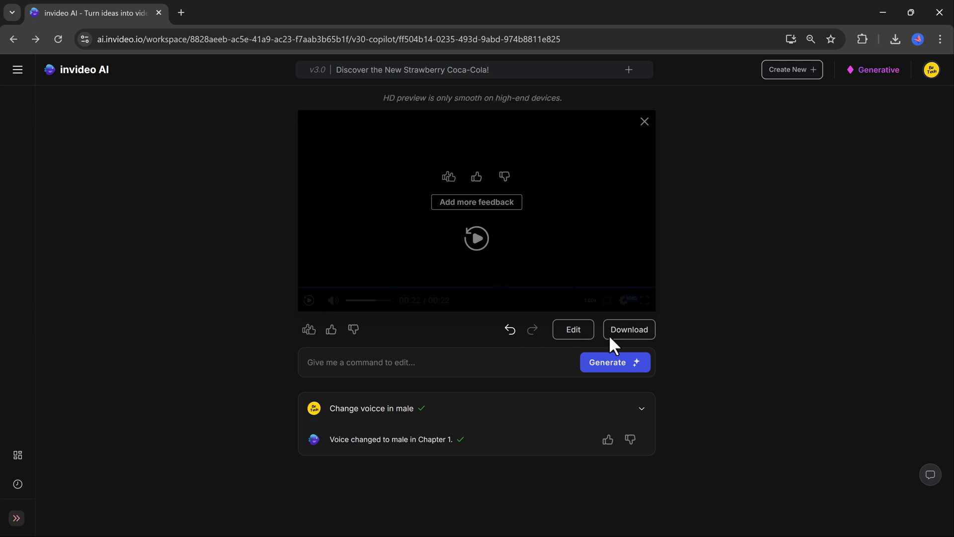
# Set the download to 1080p, keeping No Watermarks and None branding
pyautogui.click(641, 333)
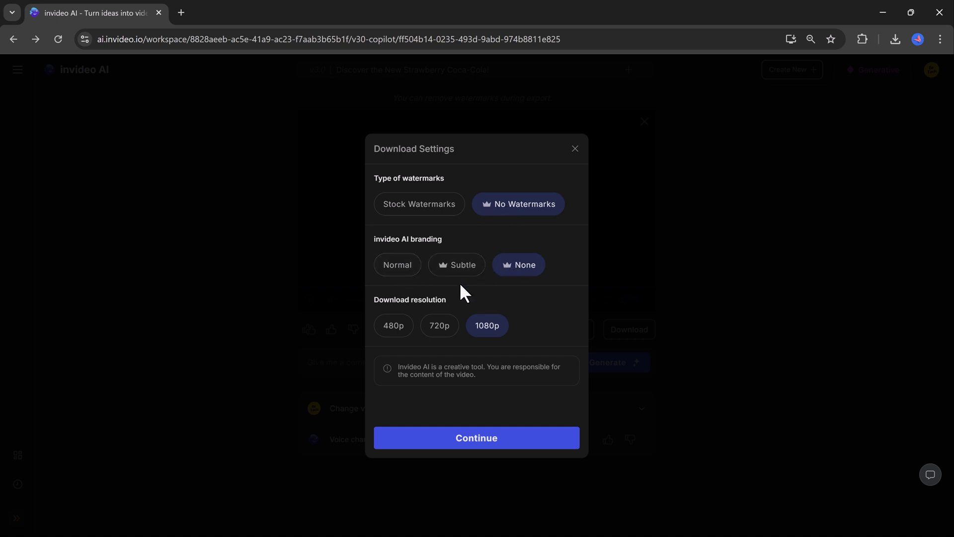
pyautogui.click(437, 332)
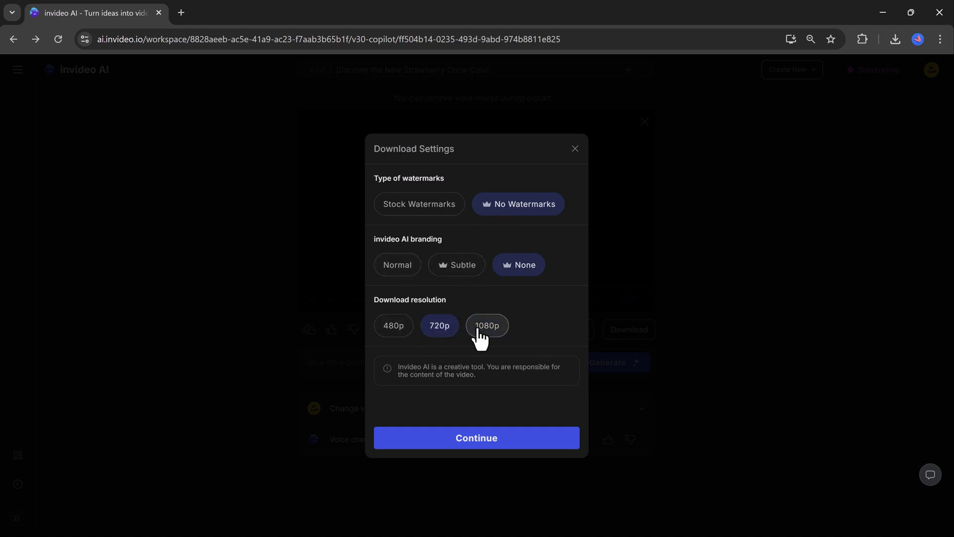
pyautogui.click(479, 332)
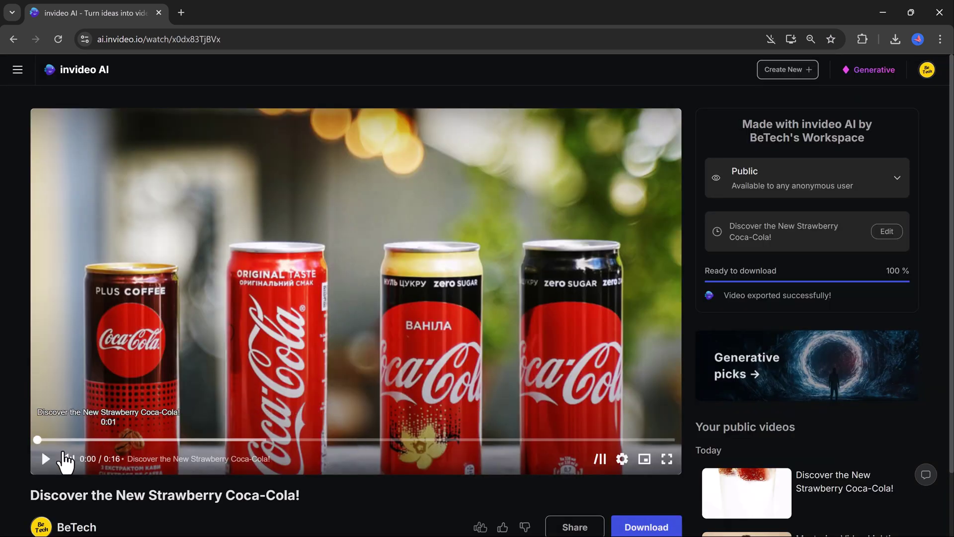
# Play the exported 16-second ad on the watch page, then replay it from the start
pyautogui.click(44, 460)
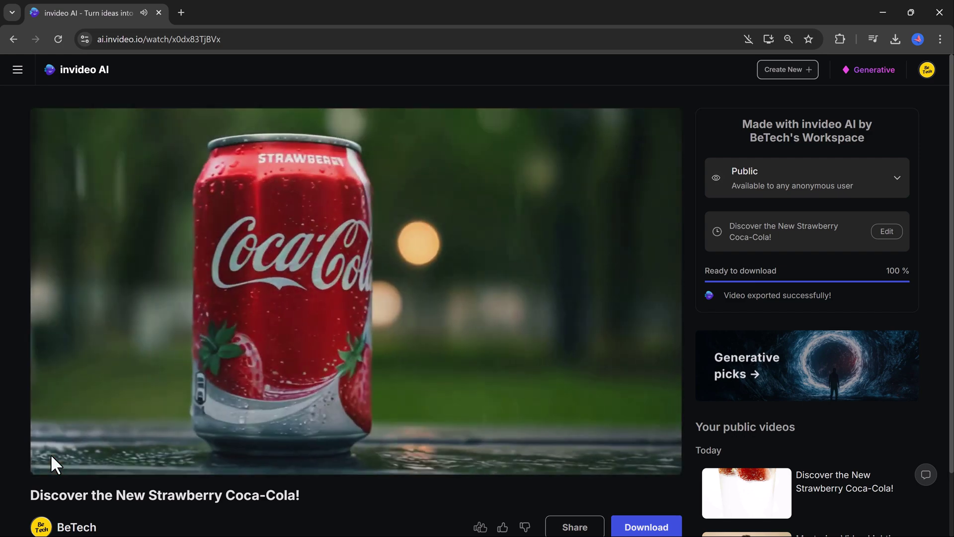
pyautogui.moveTo(49, 452)
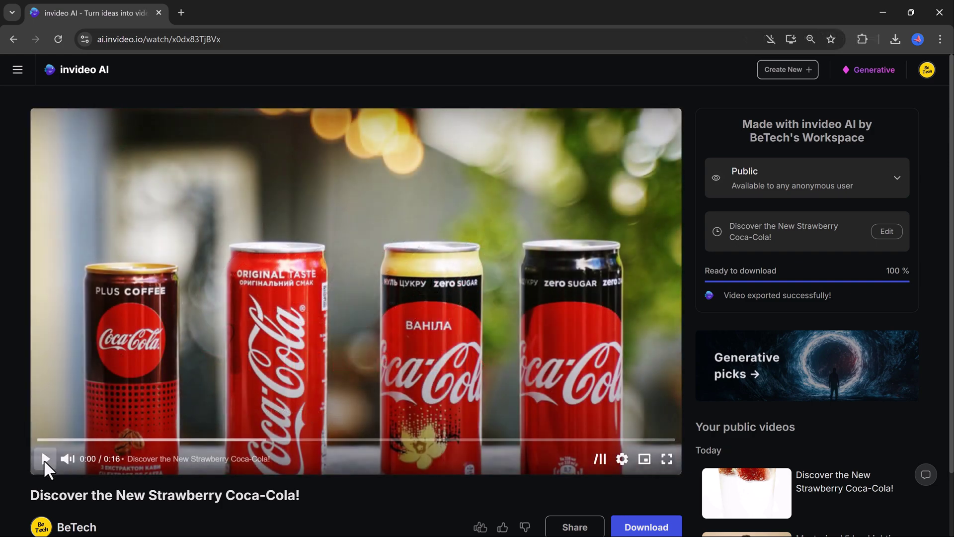
pyautogui.click(44, 459)
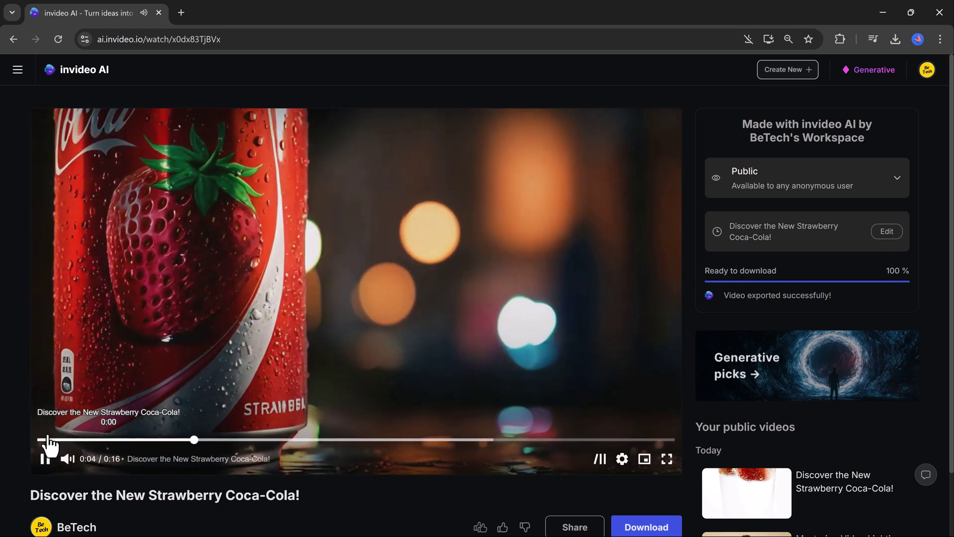
pyautogui.moveTo(69, 458)
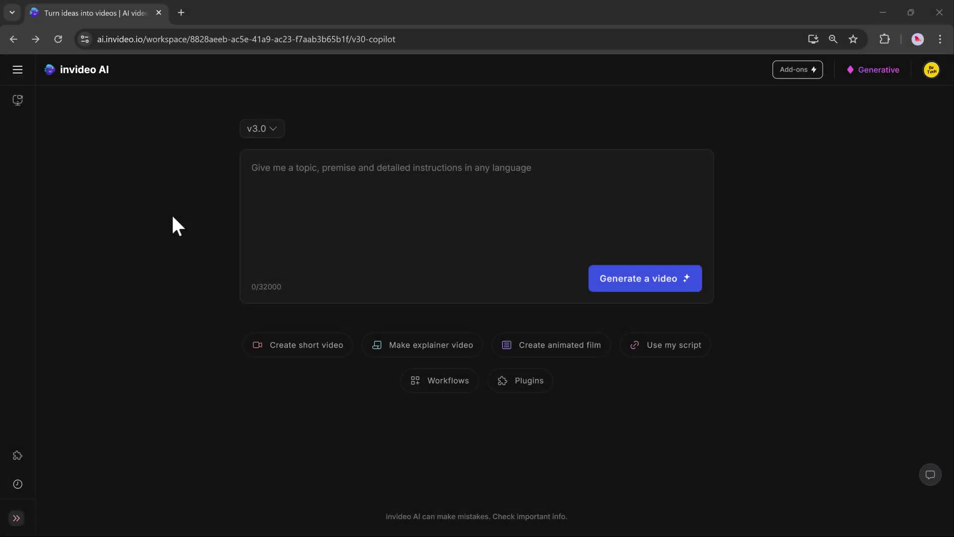
# On the voice cloning page, upload the Untitled Project.m4a recording as a new voice
pyautogui.click(23, 69)
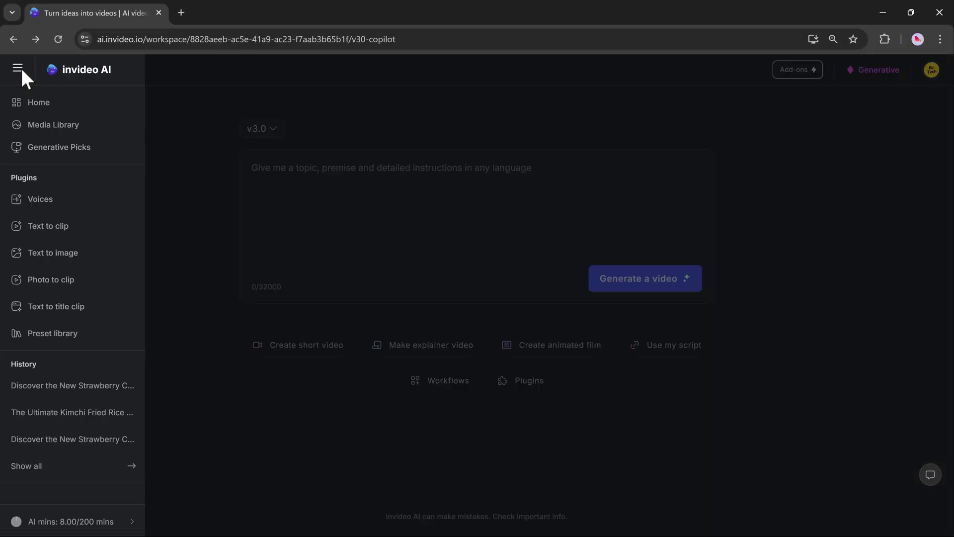
pyautogui.click(57, 200)
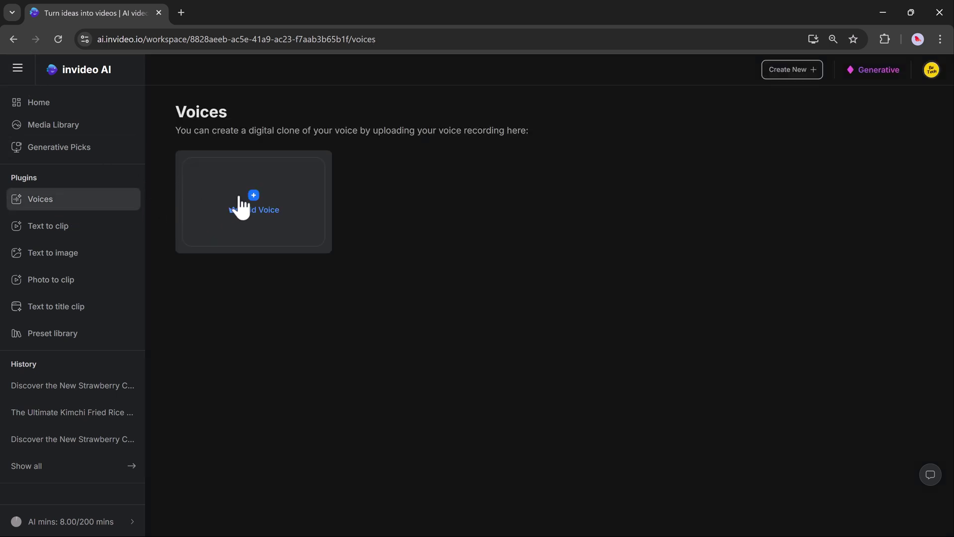
pyautogui.click(267, 209)
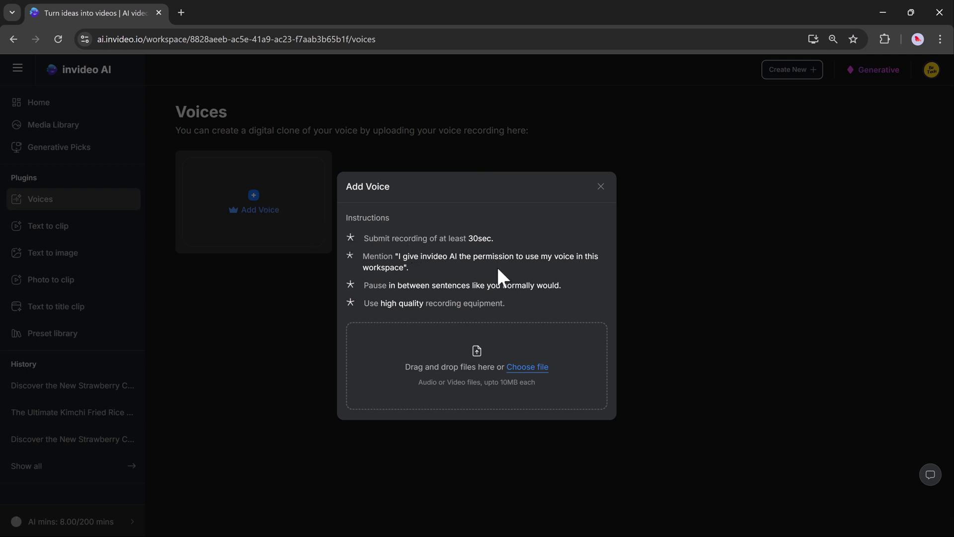
pyautogui.click(519, 369)
pyautogui.click(519, 380)
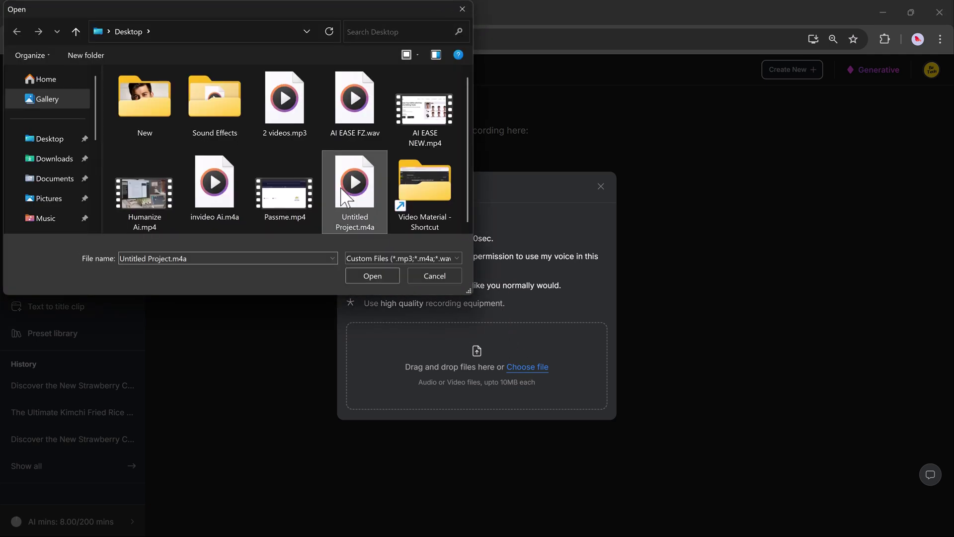
pyautogui.doubleClick(345, 197)
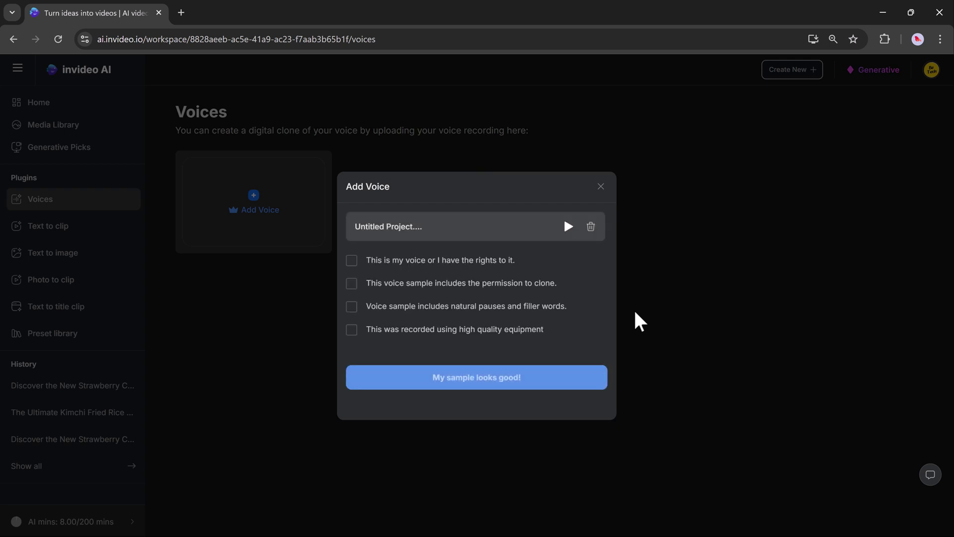
# Tick the consent boxes, approve the played-back sample, and use Voice 1 for a new video
pyautogui.click(352, 260)
pyautogui.click(352, 330)
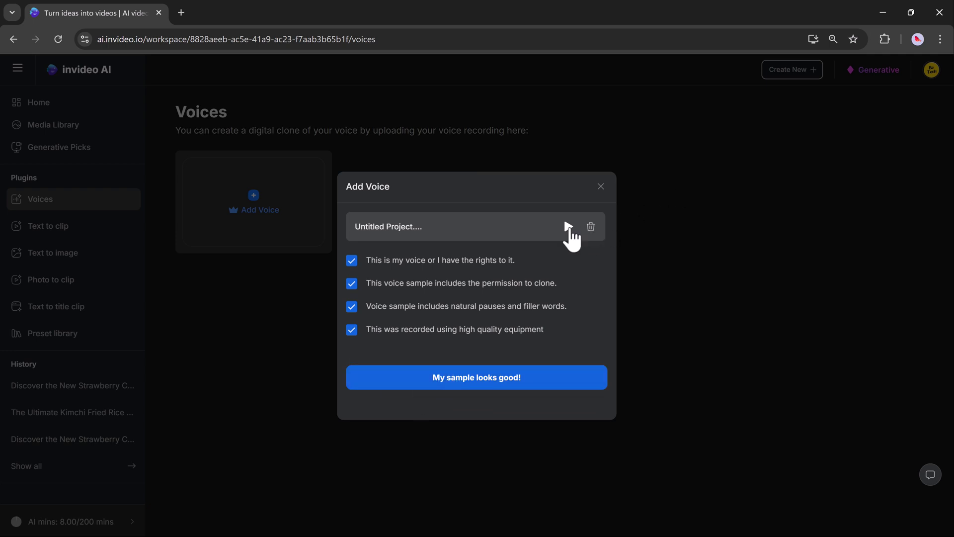
pyautogui.click(568, 226)
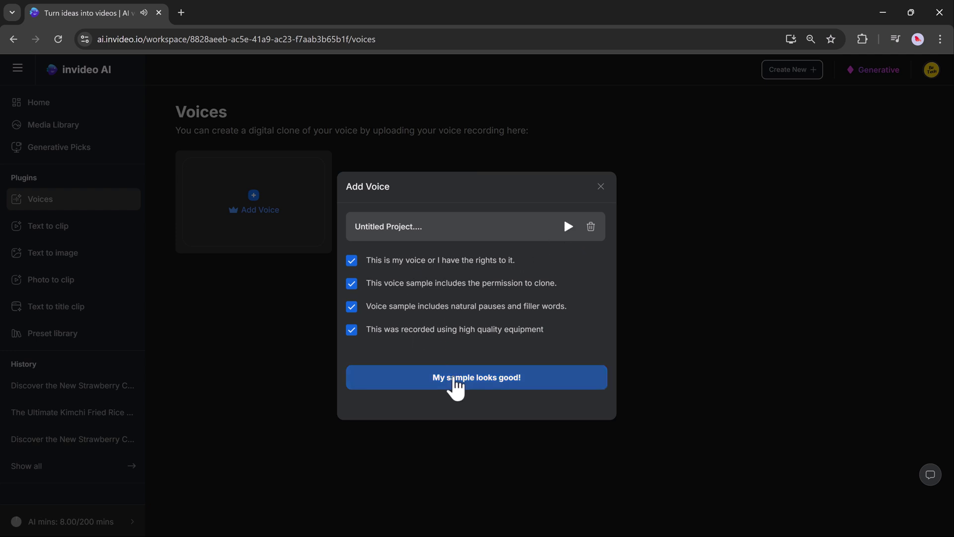
pyautogui.click(455, 387)
pyautogui.click(494, 386)
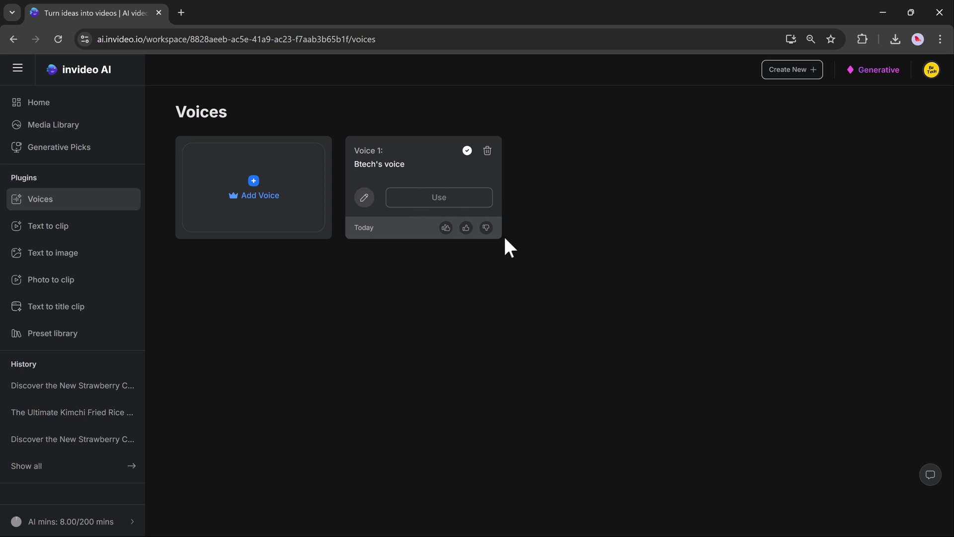
pyautogui.click(434, 199)
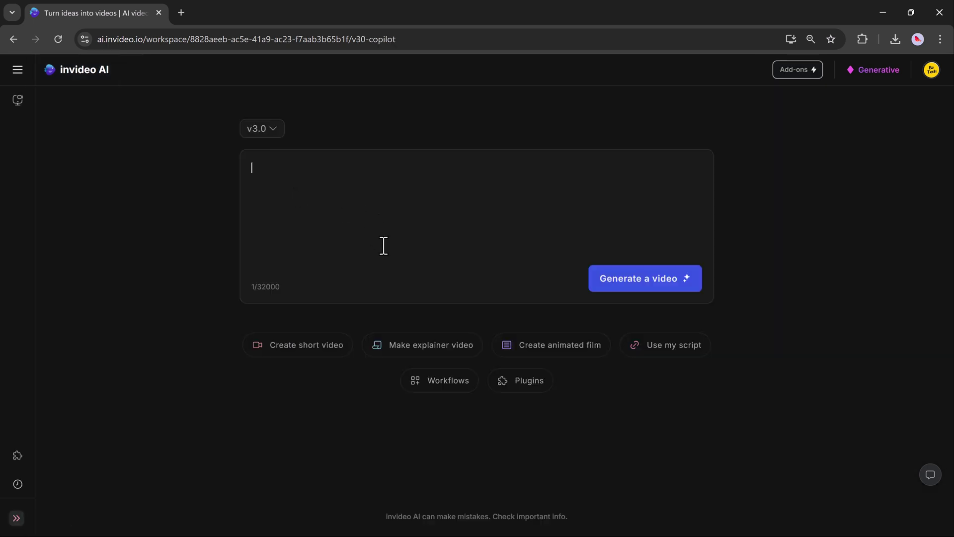
# Start from your own script and paste in the Artificial Intelligence paragraph
pyautogui.click(672, 350)
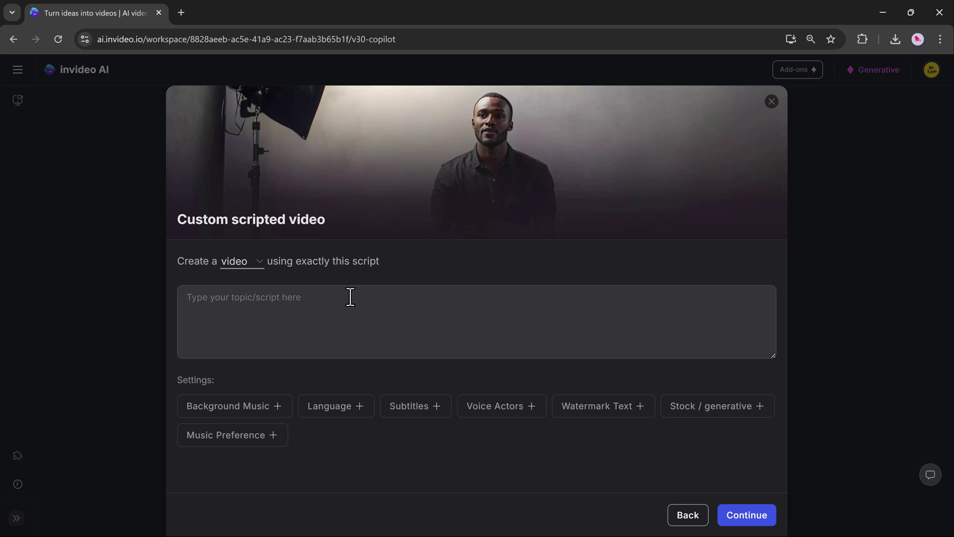
pyautogui.click(311, 297)
pyautogui.write('Artificial Intelligence (AI) is technology that enables machines to think, learn, and solve problems like humans. It powers smart assistants, self-driving cars, and personalized recommendations. AI uses data and algorithms to improve decision-making. It’s transforming industries like healthcare, education, and entertainment, making life more efficient and connected every day.')
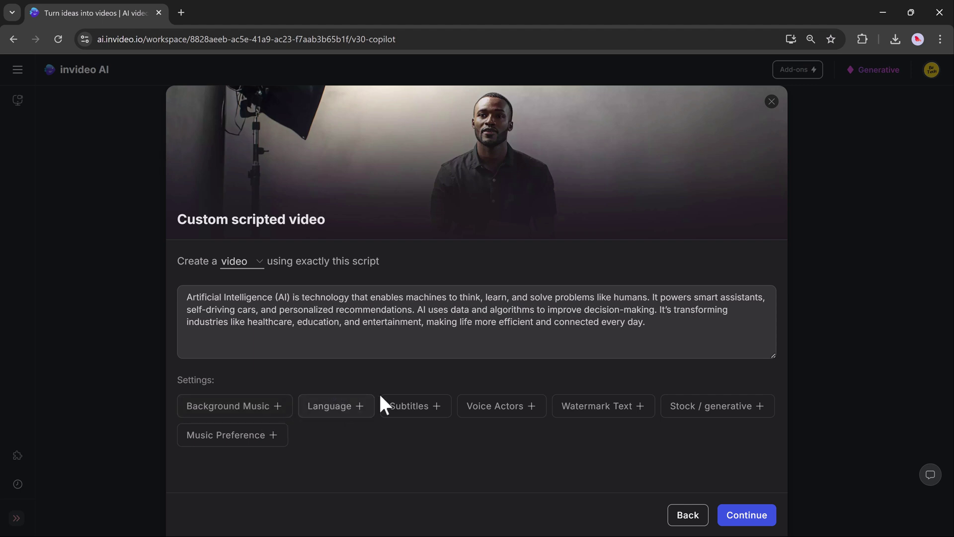
# Assign cloned Voice 1 as the Narrator voice actor and generate the video
pyautogui.click(496, 406)
pyautogui.click(228, 411)
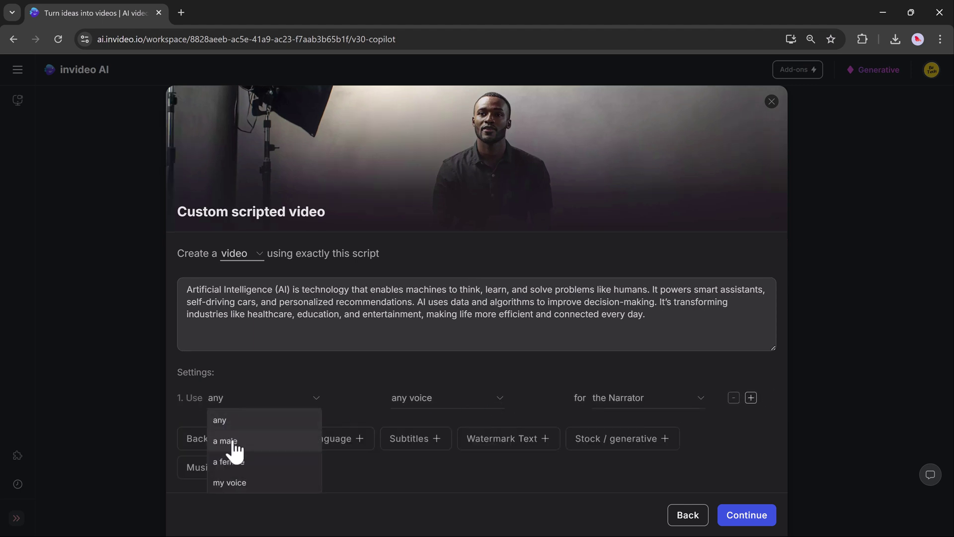
pyautogui.click(251, 482)
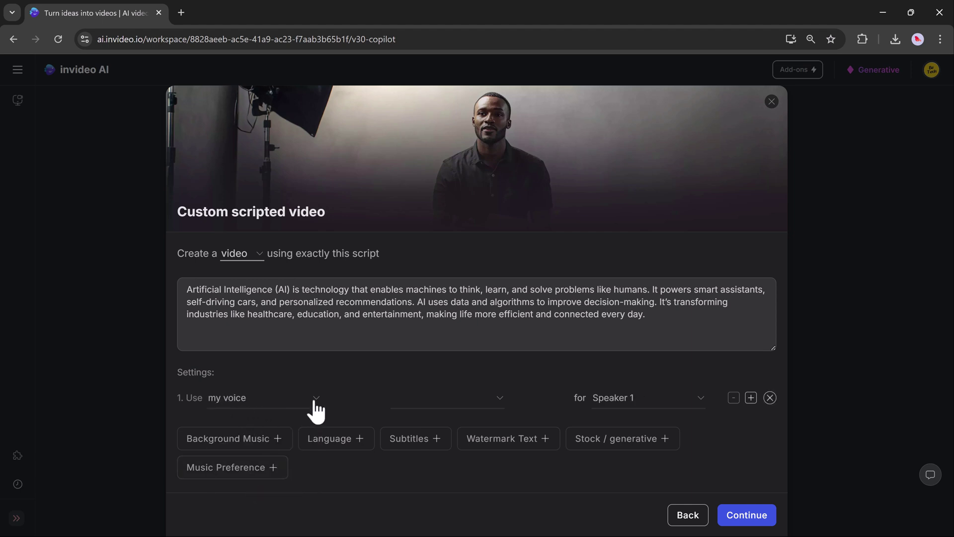
pyautogui.click(499, 399)
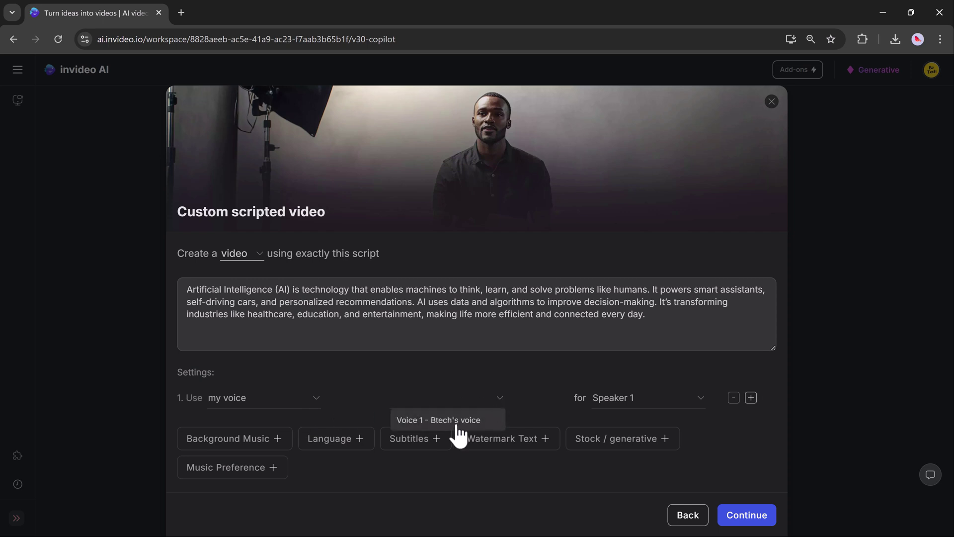
pyautogui.click(482, 420)
pyautogui.click(641, 403)
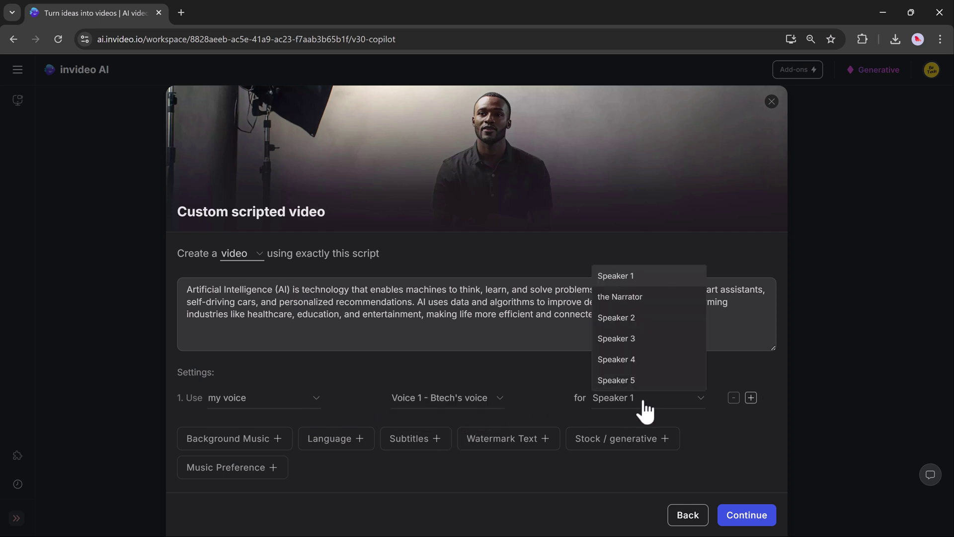
pyautogui.click(636, 301)
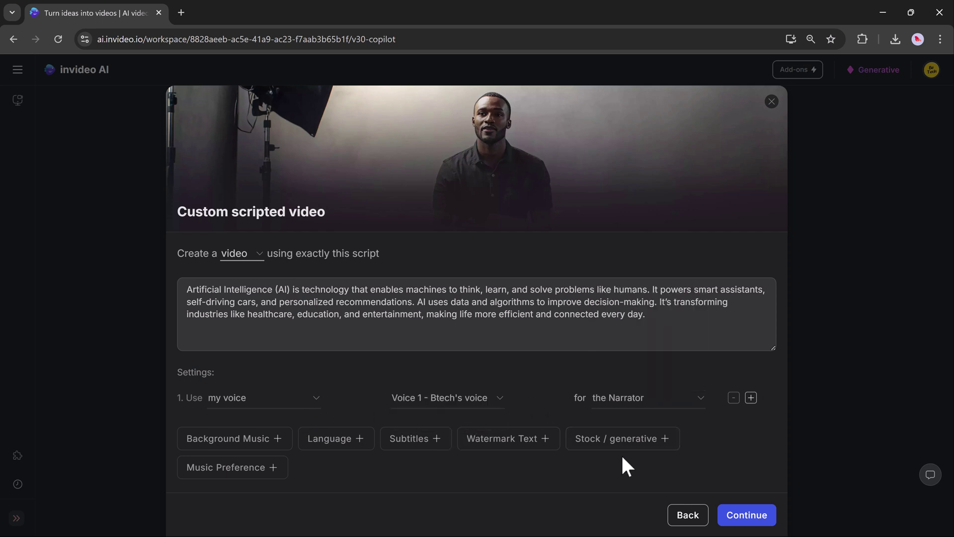
pyautogui.click(753, 517)
pyautogui.click(643, 293)
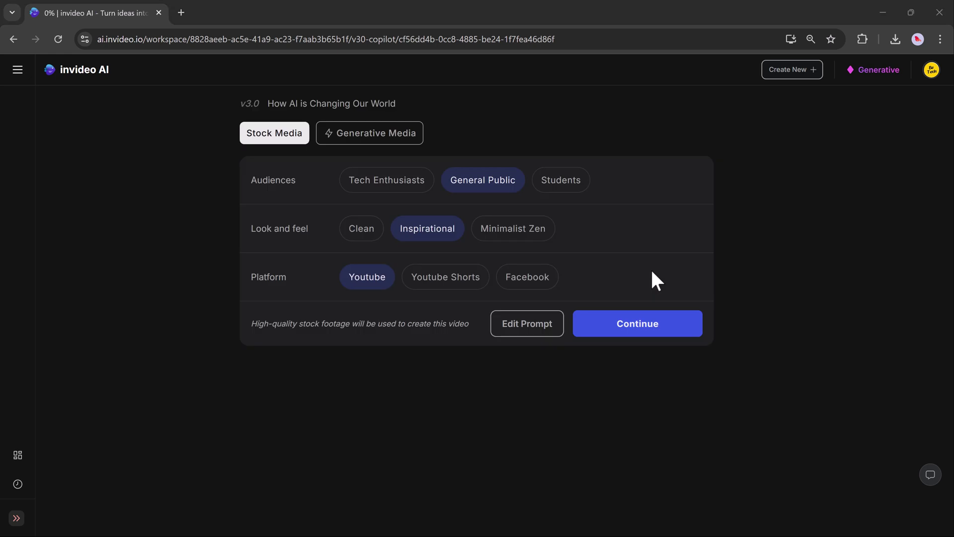
# Target Tech Enthusiasts, continue, and play the 31-second 'How AI is Changing Our World' preview
pyautogui.click(403, 181)
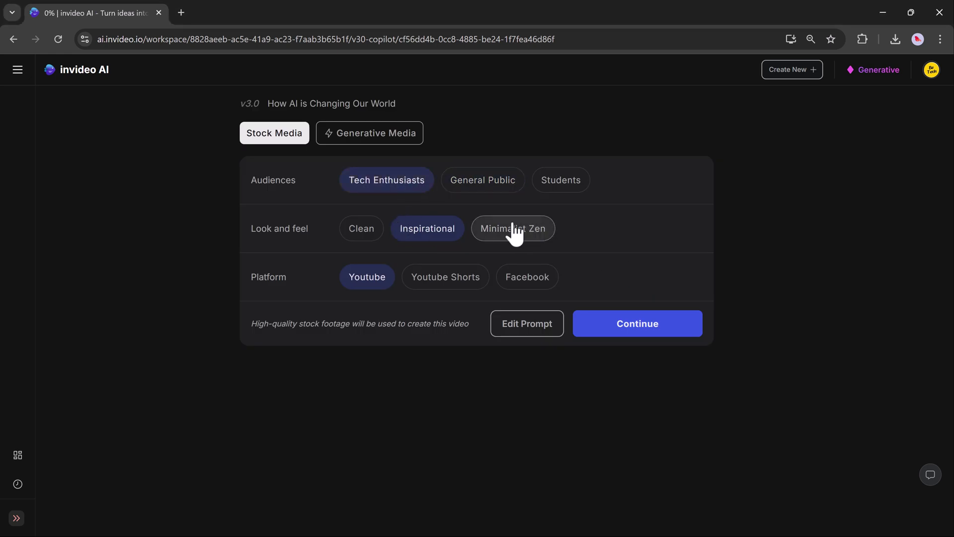
pyautogui.click(619, 332)
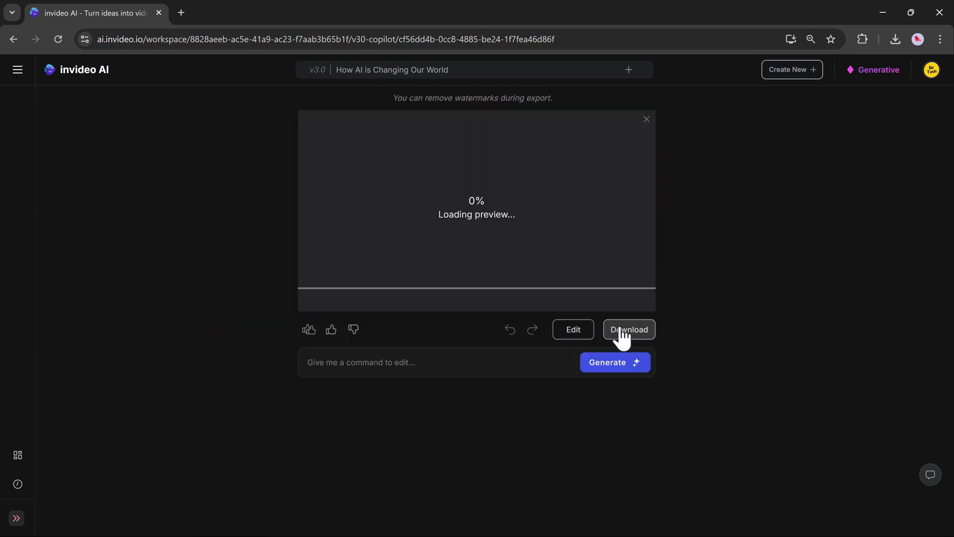
pyautogui.click(309, 301)
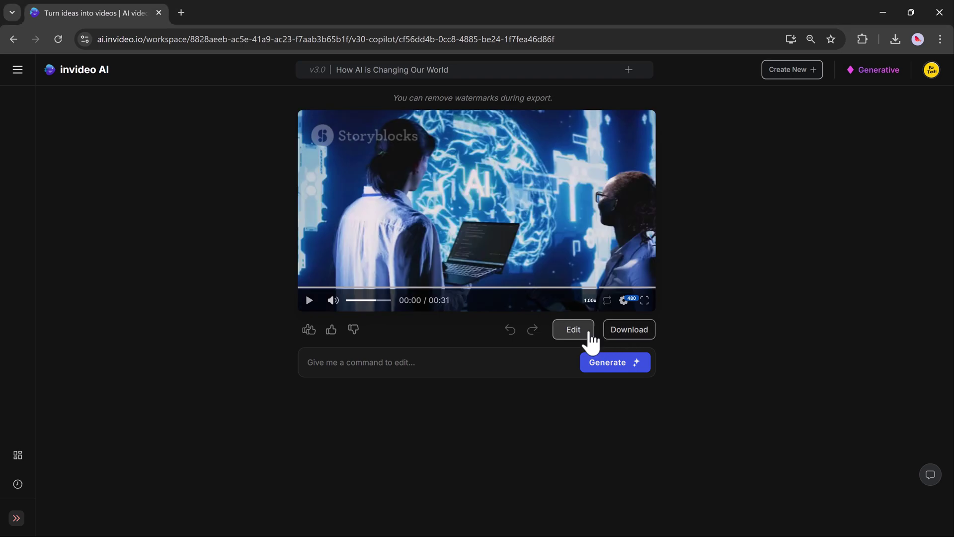
# Swap Chapter 1's first clip for the uploaded robot mp4, apply it, and play the video
pyautogui.click(573, 329)
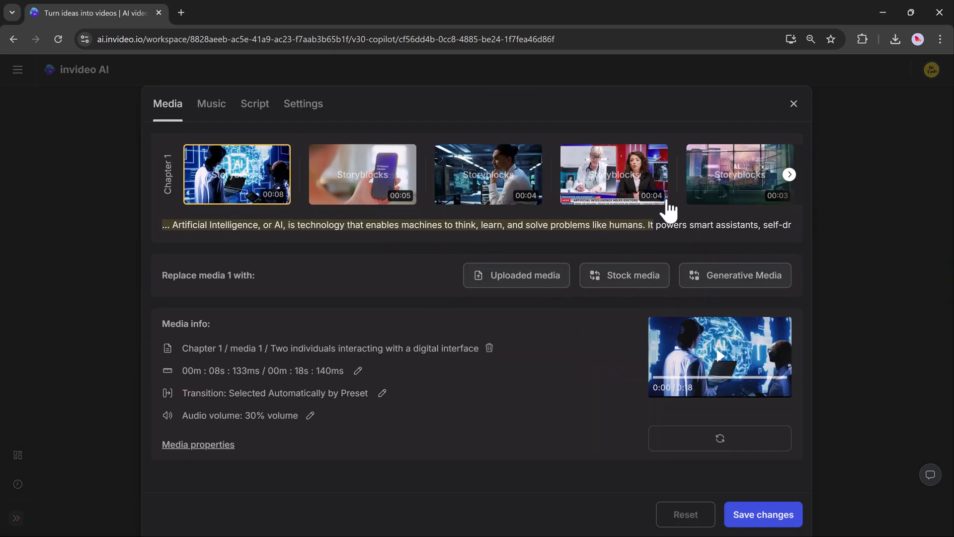
pyautogui.click(517, 275)
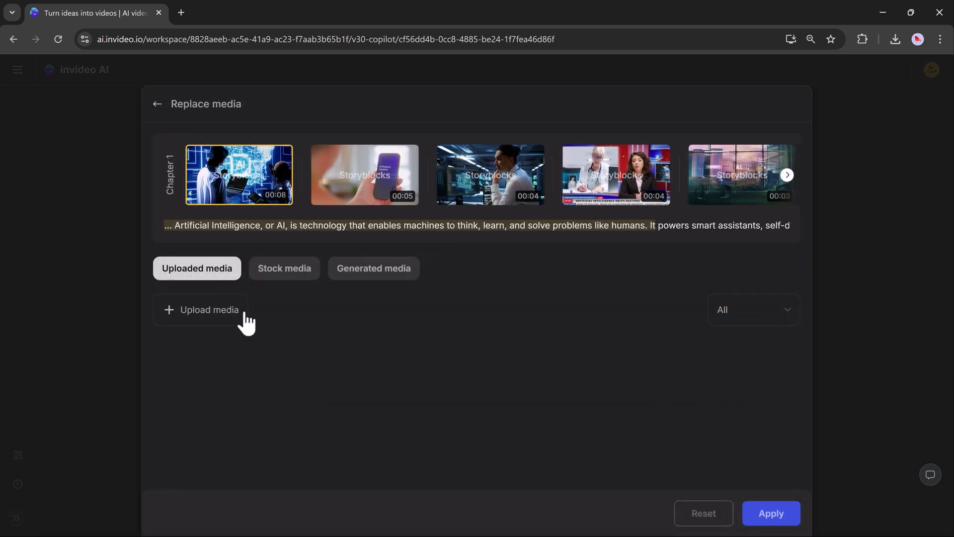
pyautogui.click(187, 308)
pyautogui.doubleClick(142, 132)
pyautogui.click(214, 369)
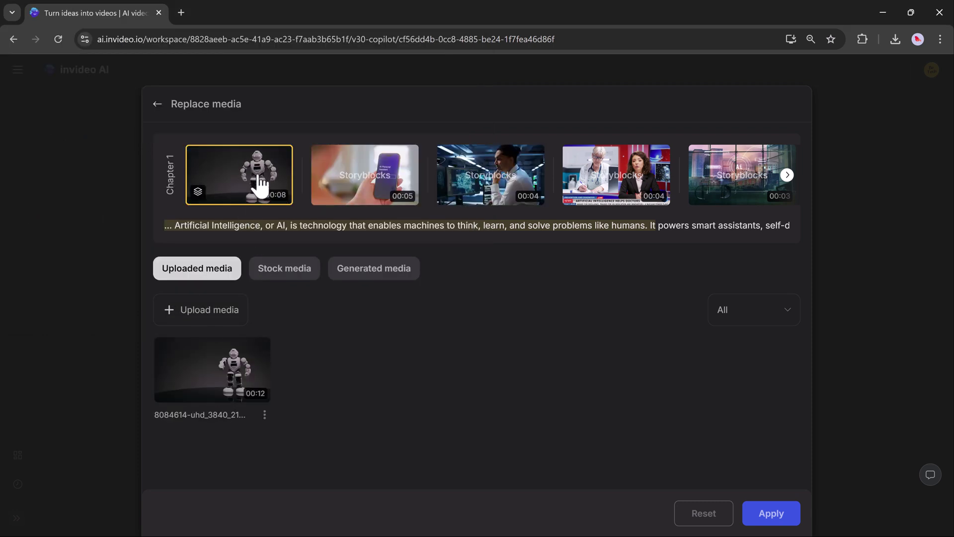
pyautogui.click(771, 513)
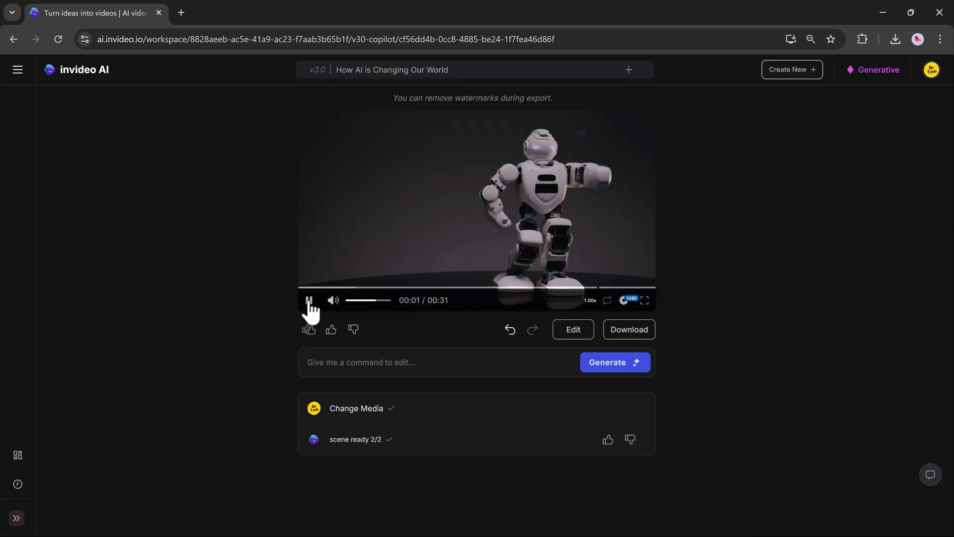
pyautogui.click(309, 300)
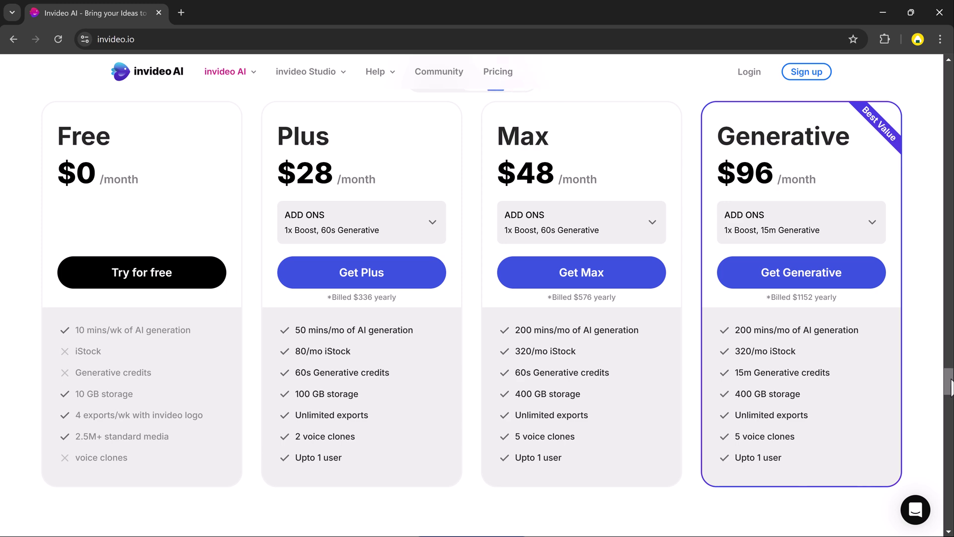
# Scroll down invideo.io past the pricing plans to the 'Get started - it's free!' banner
pyautogui.moveTo(950, 387); pyautogui.dragTo(950, 428)
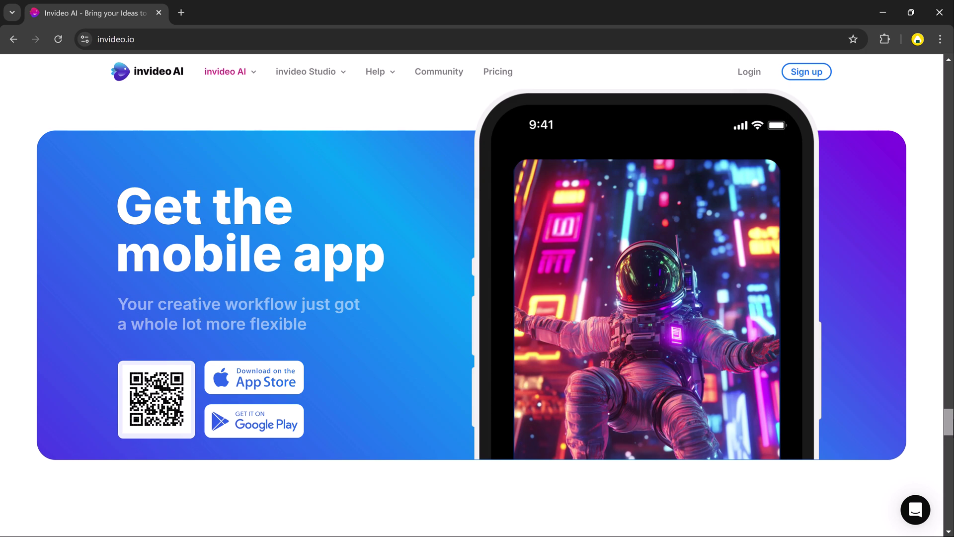
pyautogui.moveTo(951, 428); pyautogui.dragTo(951, 496)
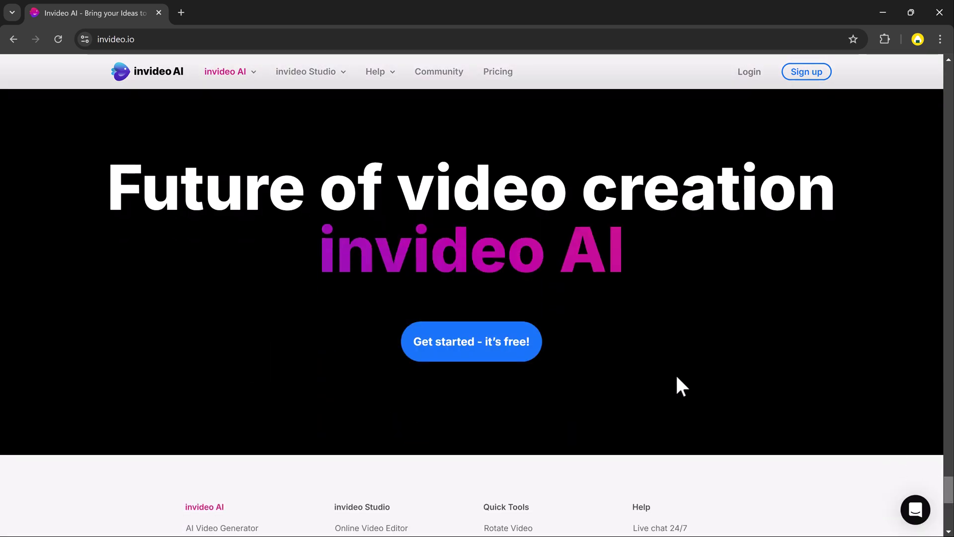